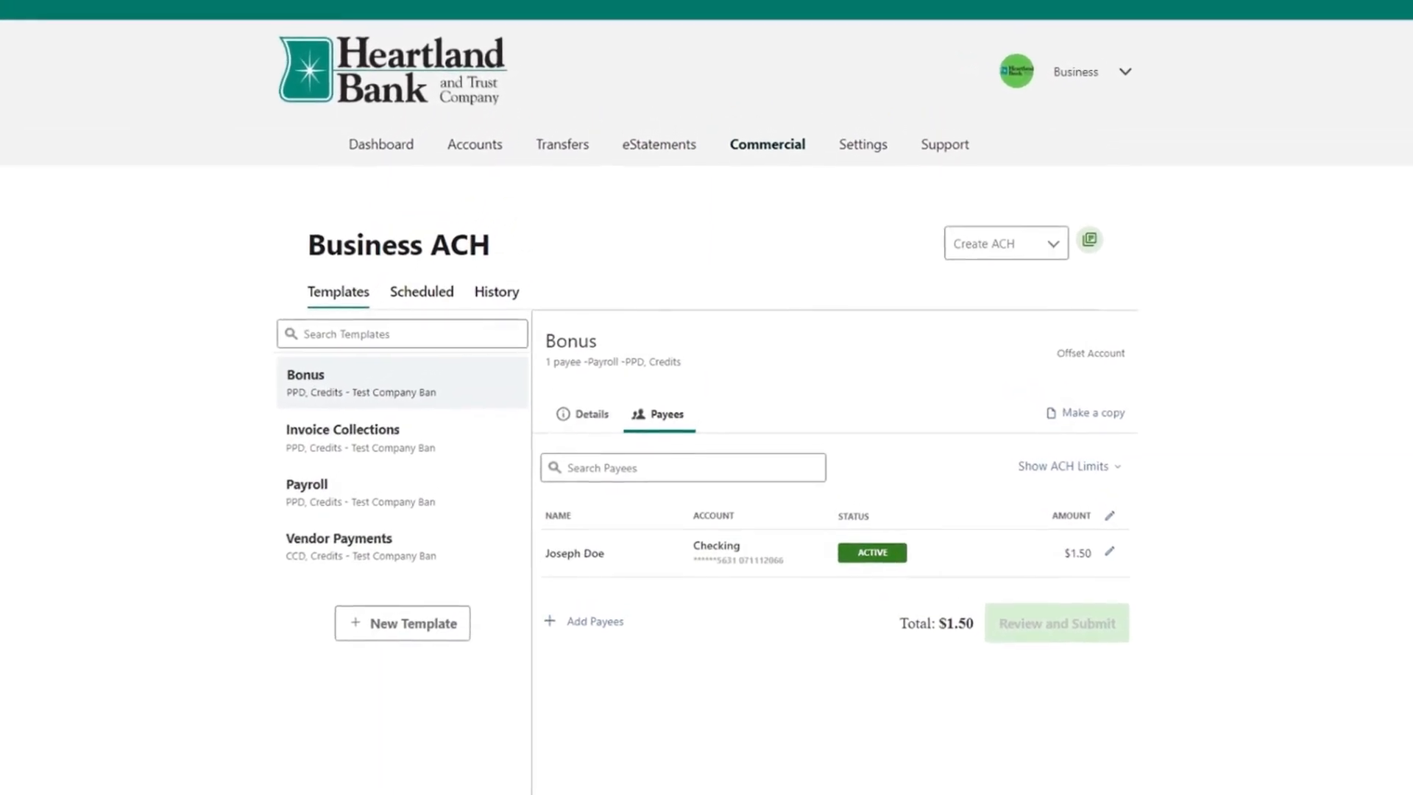
Submit a $5.00 Quick ACH payroll credit to Demo Landscaping for delivery on 10/28/2022 and enter the verification code
click(1006, 243)
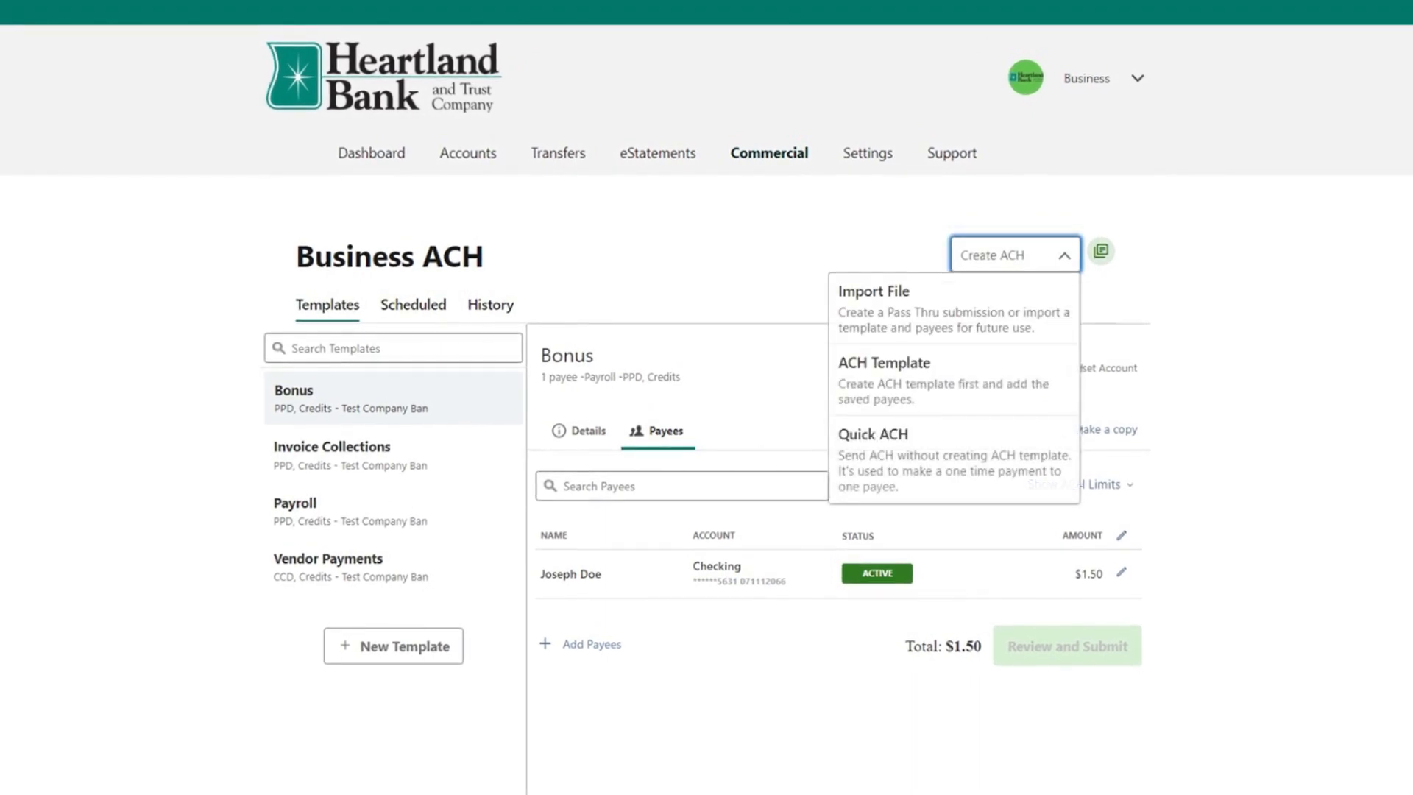
click(954, 456)
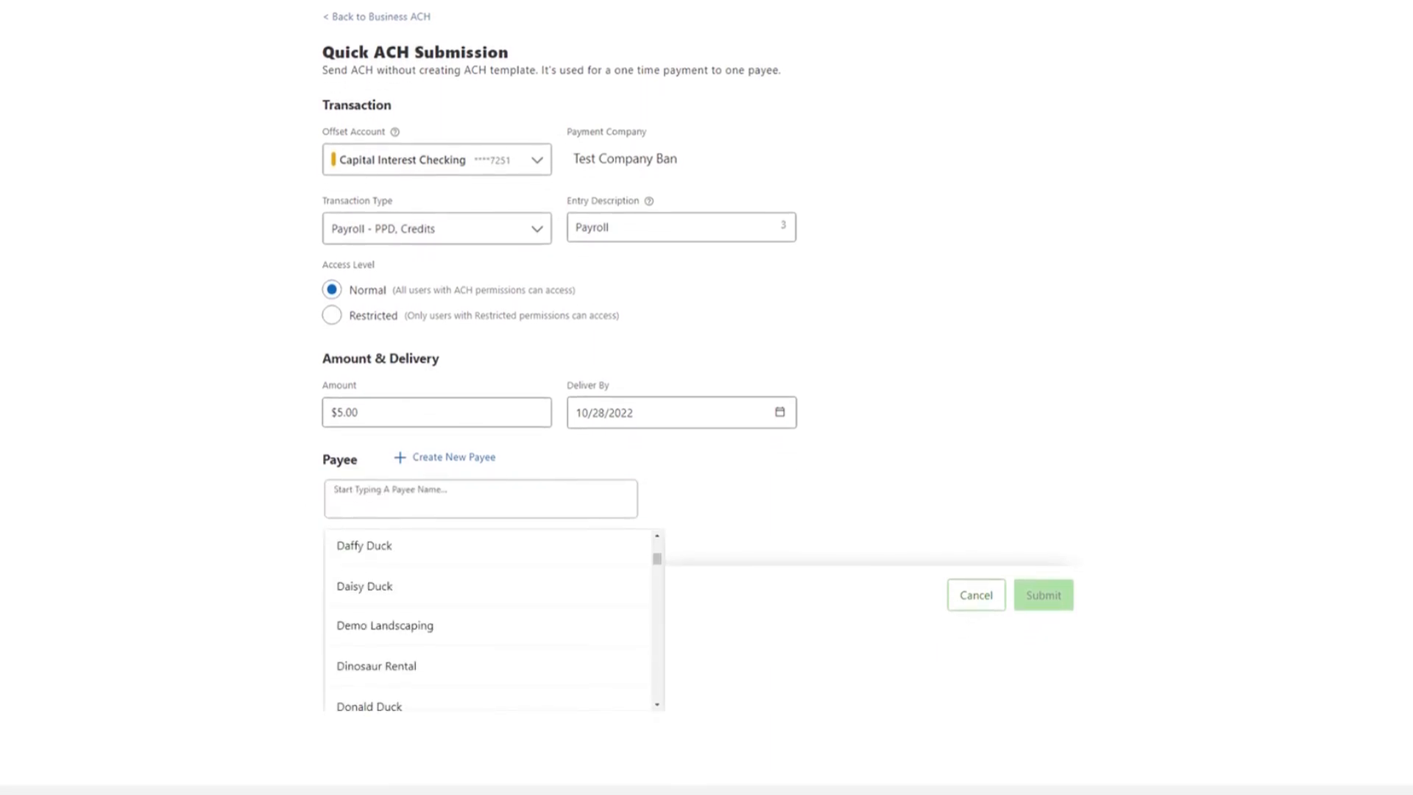
click(385, 625)
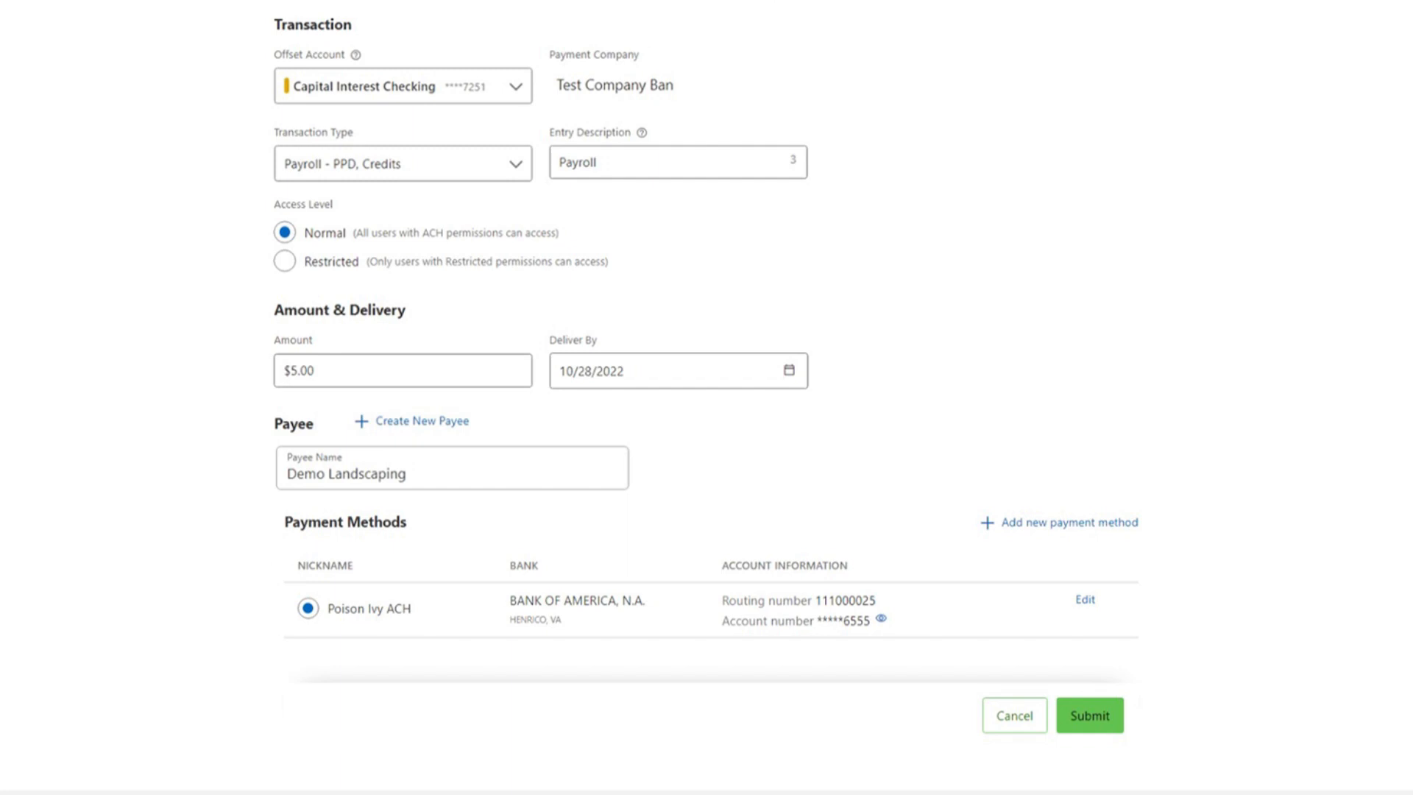
click(1090, 716)
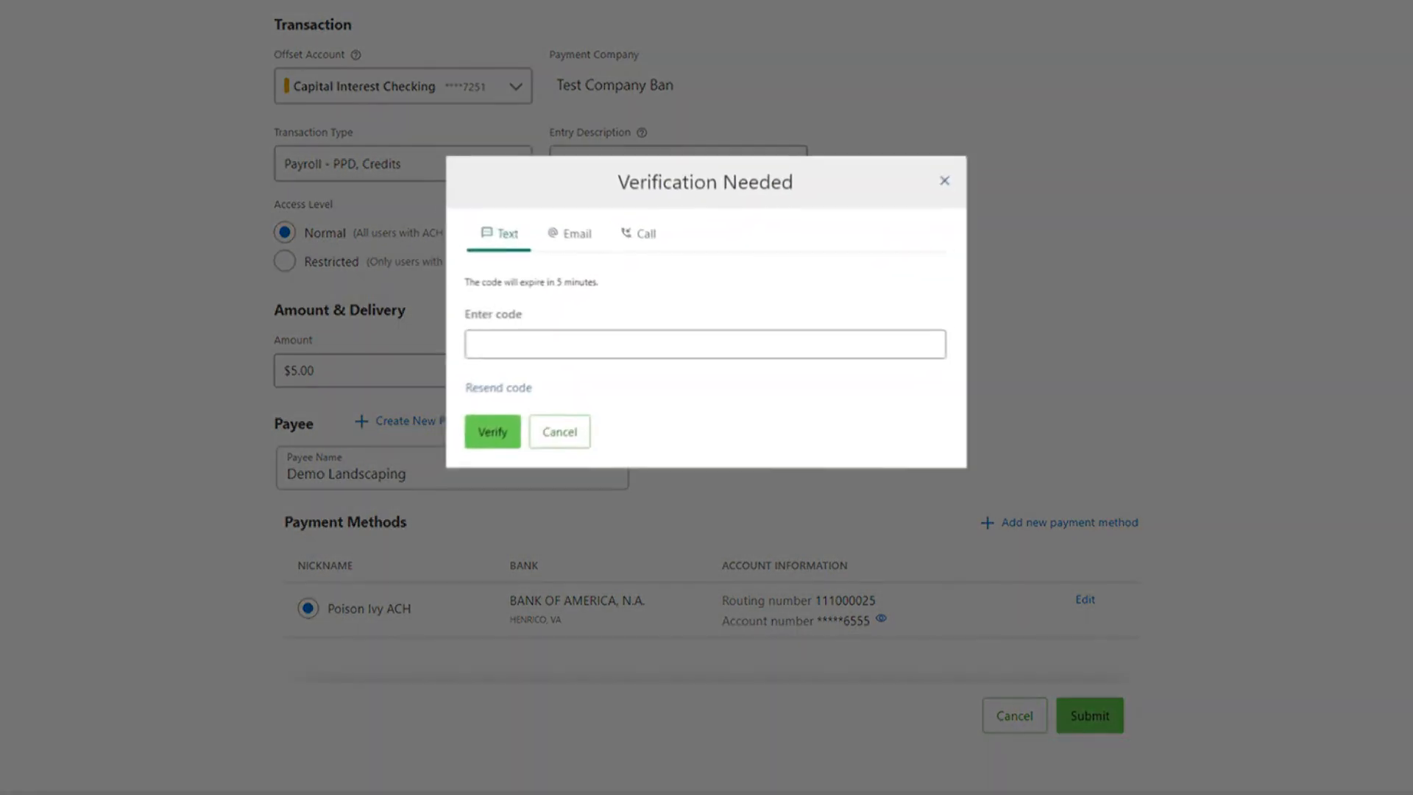
text(******)
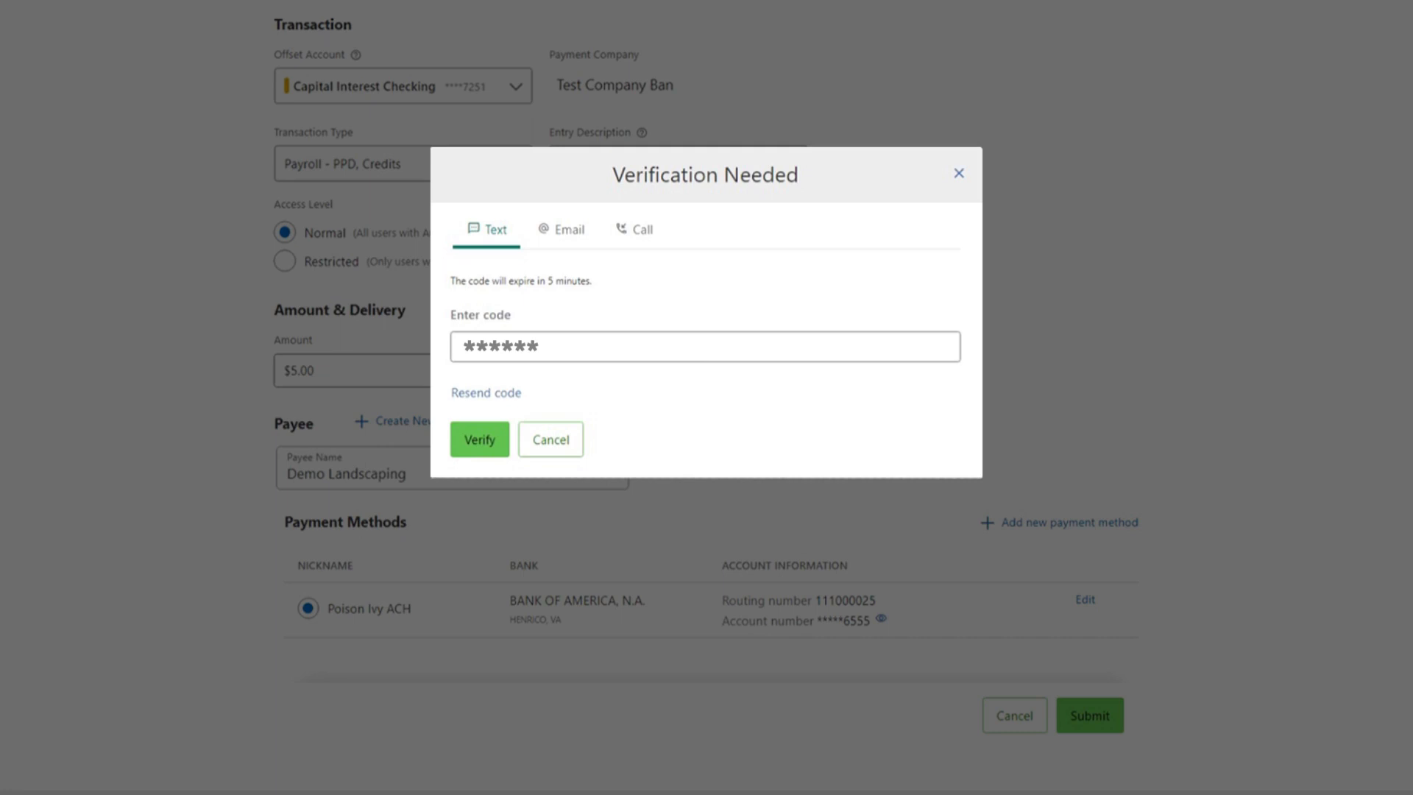
click(480, 439)
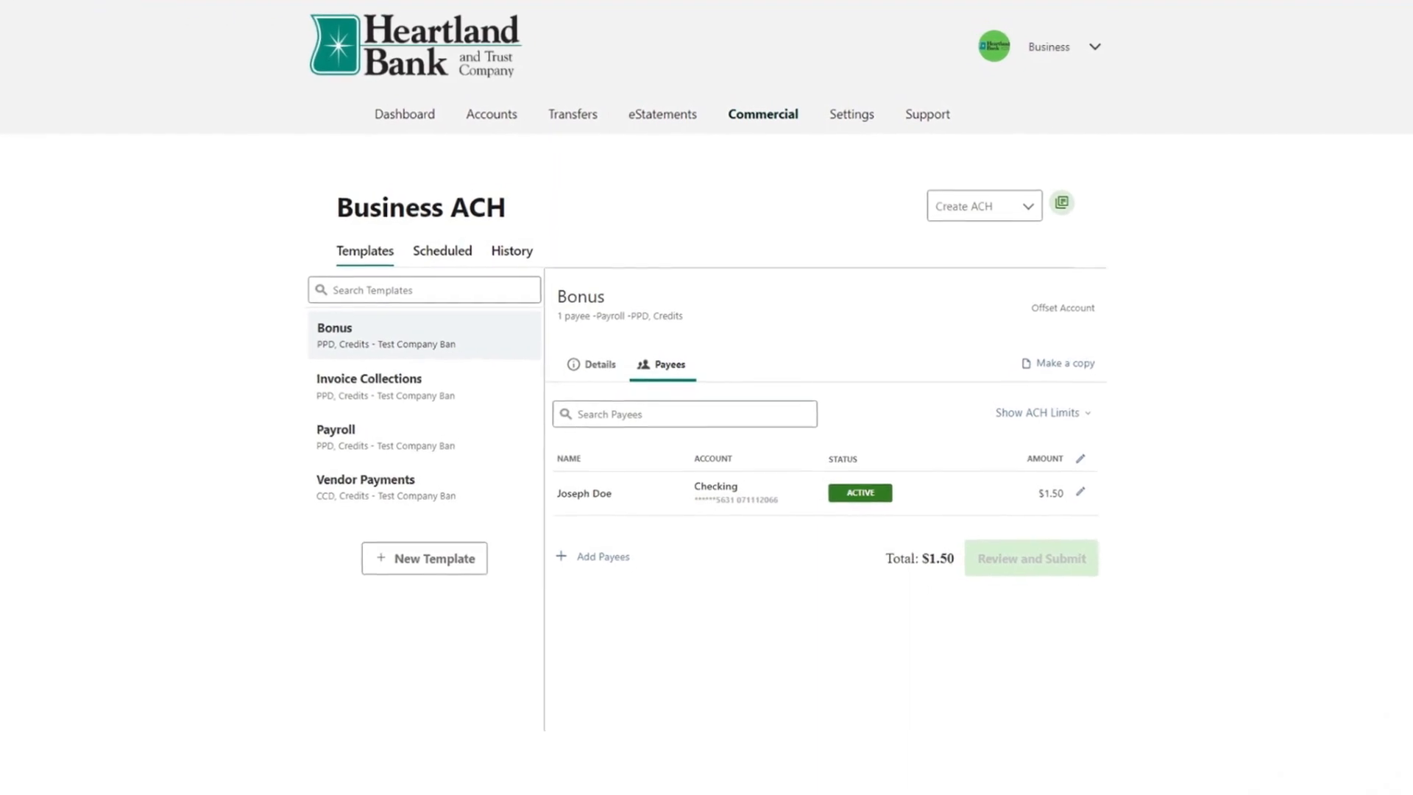
Start creating an ACH by importing a file
click(997, 213)
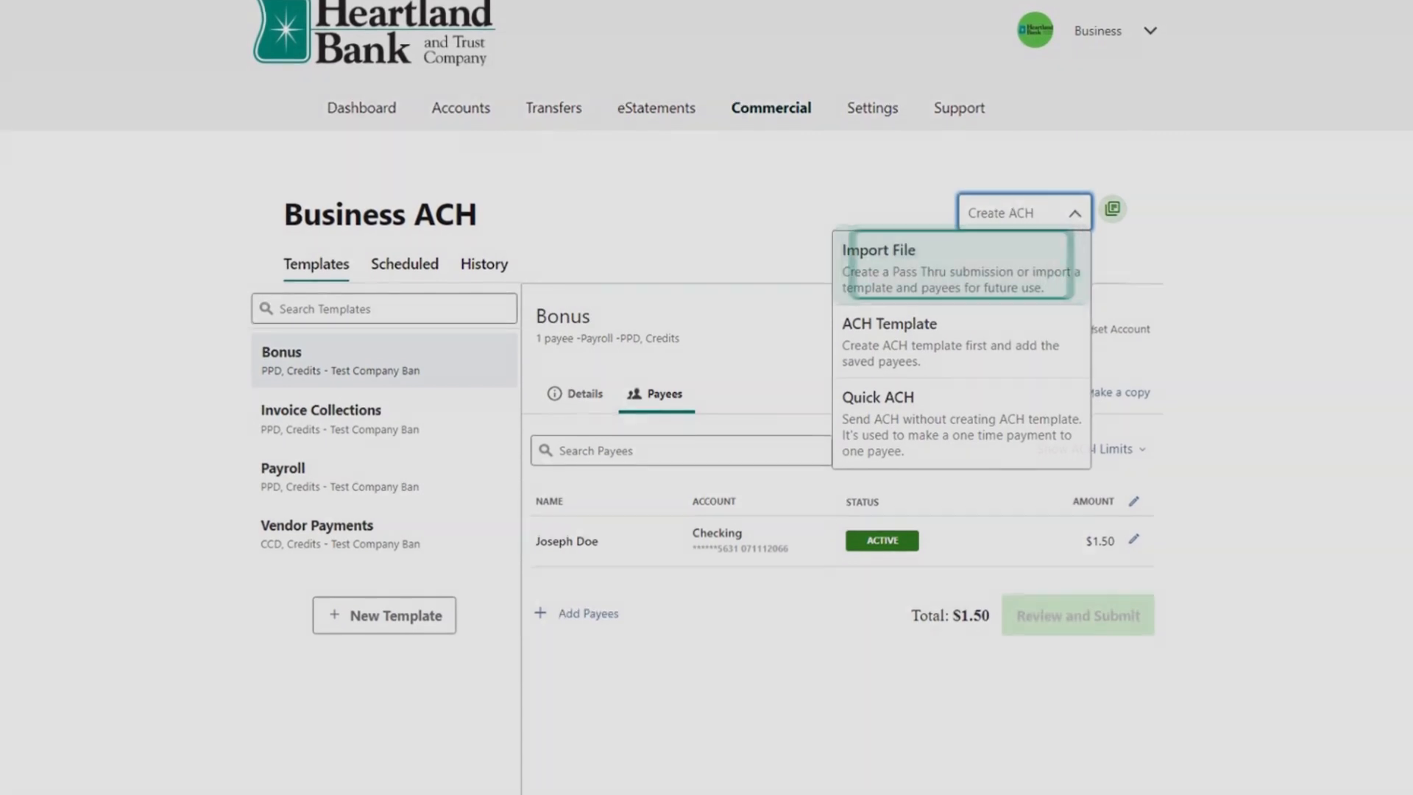
click(961, 268)
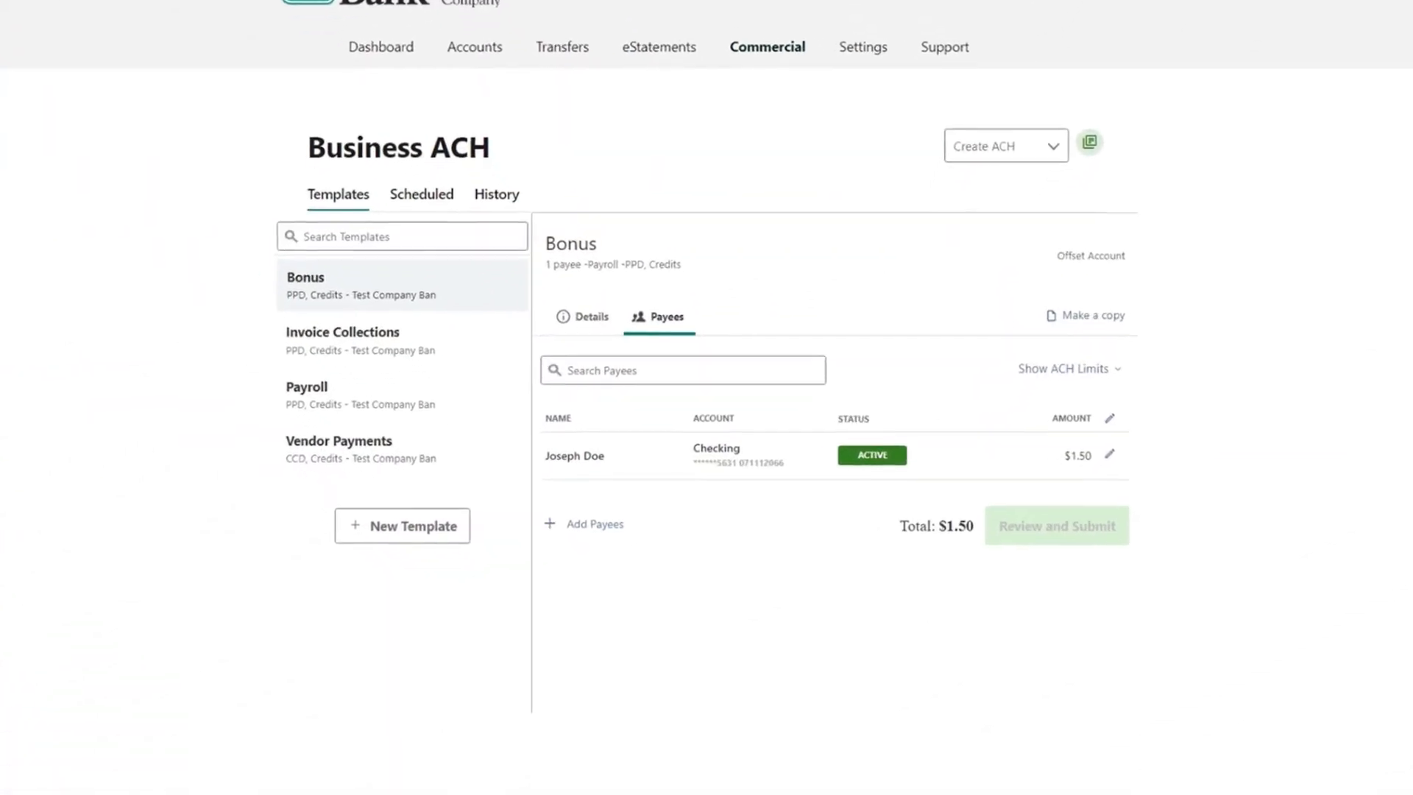
Create a PPD credits template named Payroll Template with Capital Interest Checking as offset account, and enter the verification code
click(375, 498)
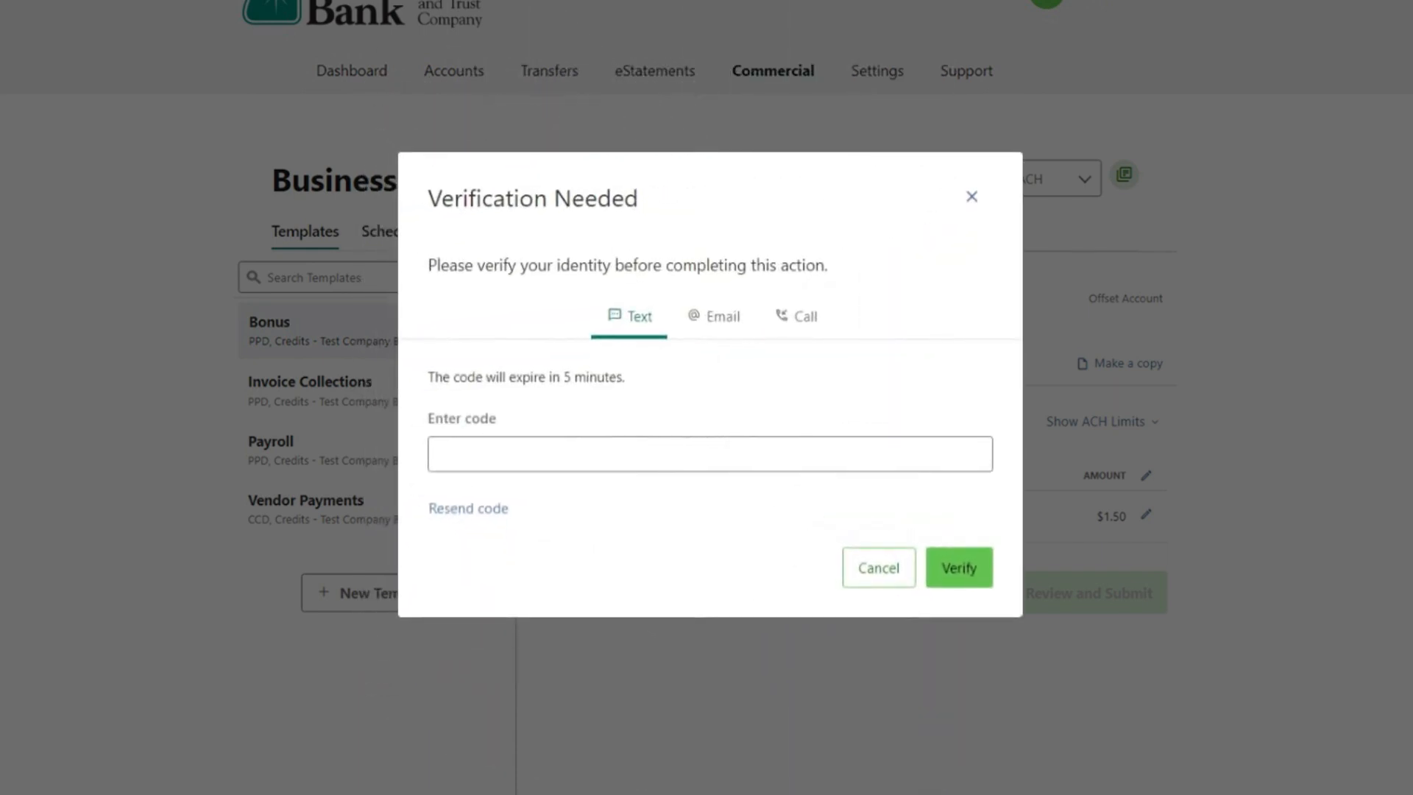
text(******)
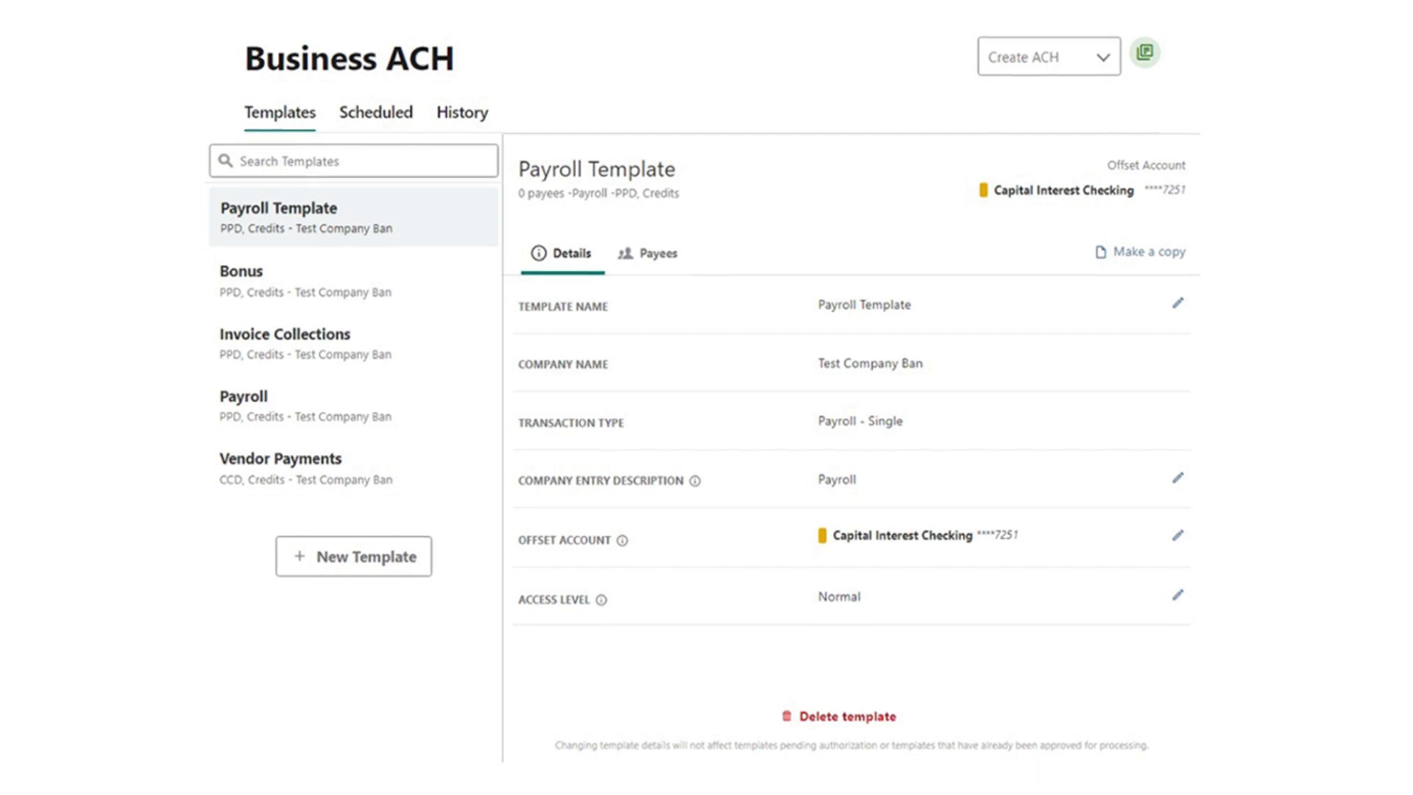
Add three payees to the Payroll Template, review the selection, assign them, and enter the verification code
click(648, 253)
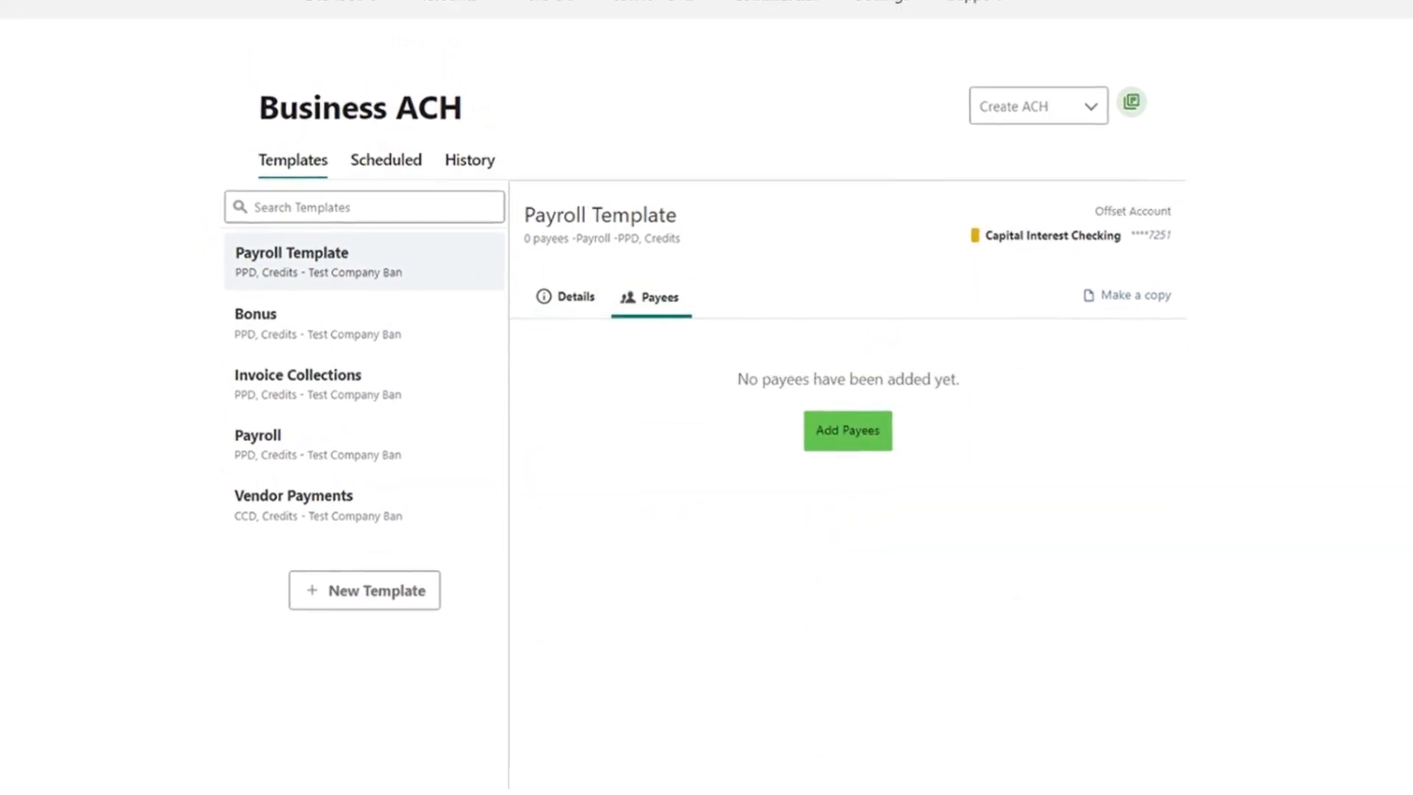
click(848, 430)
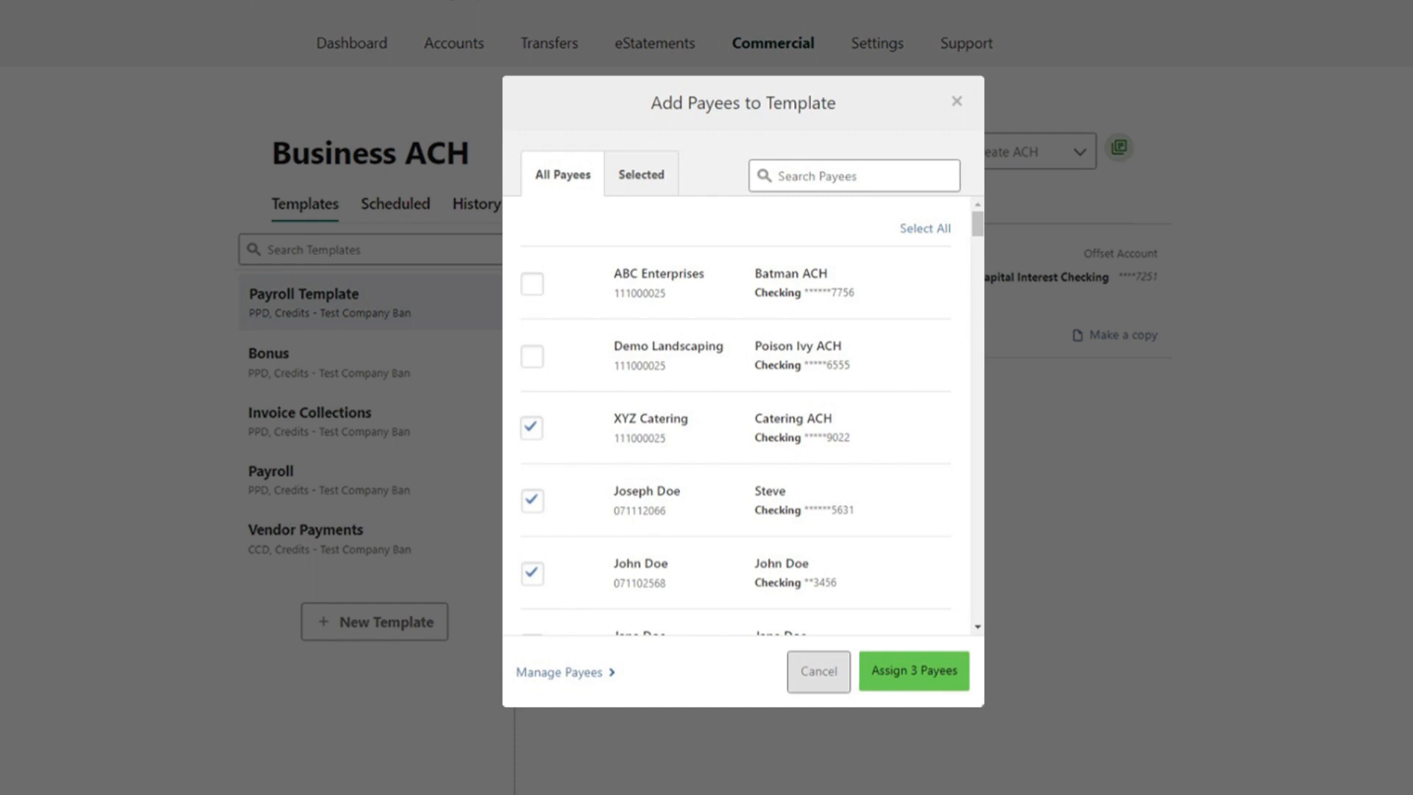
click(641, 175)
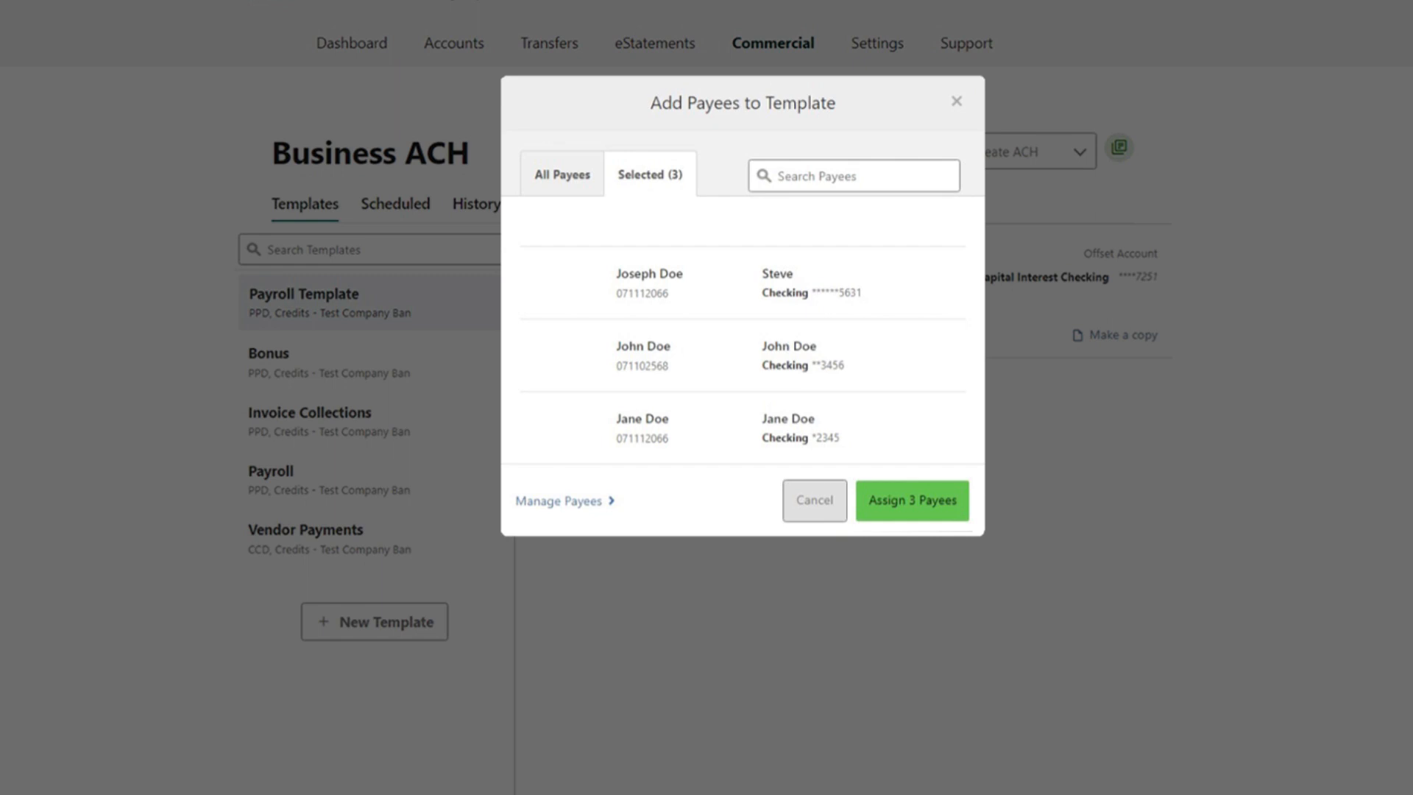
click(912, 501)
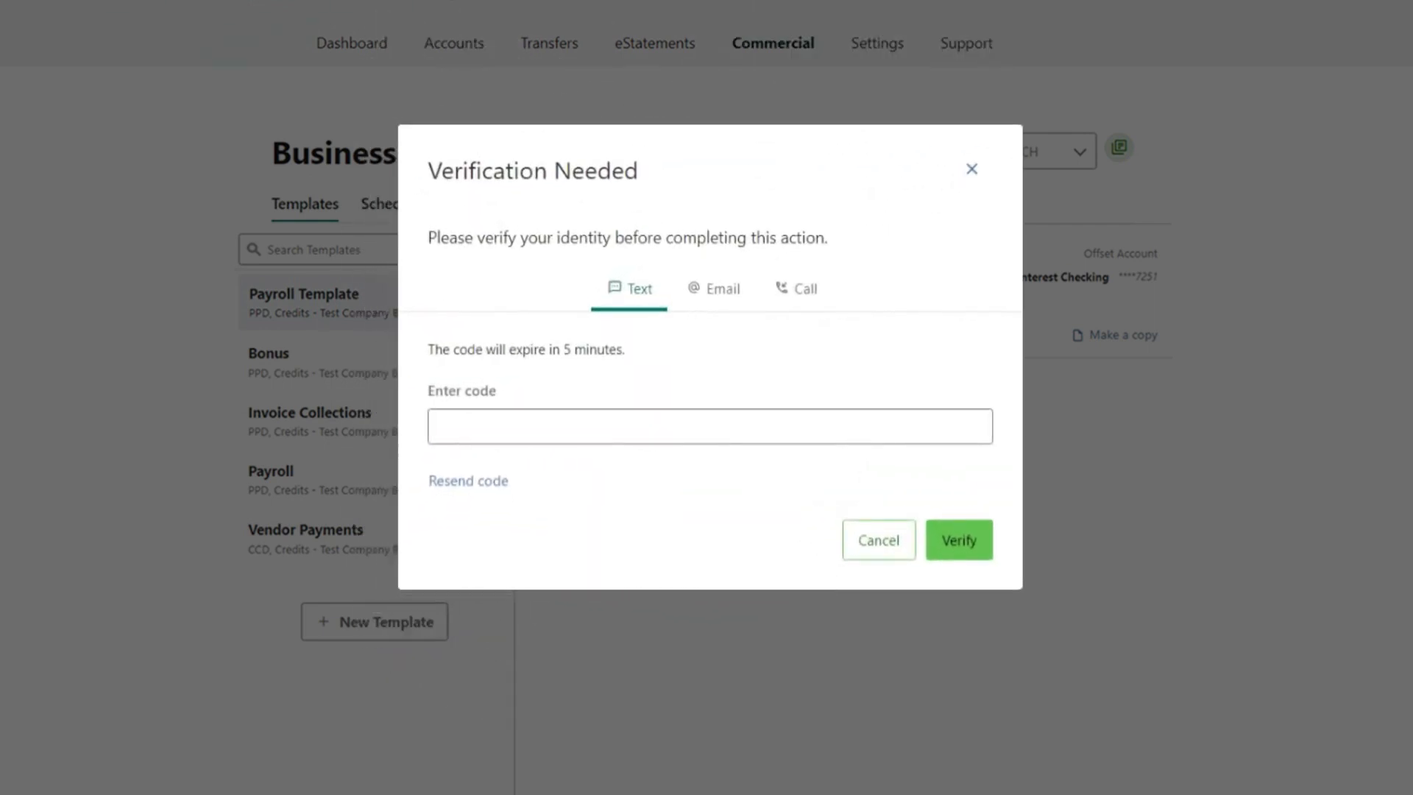
text(******)
click(959, 540)
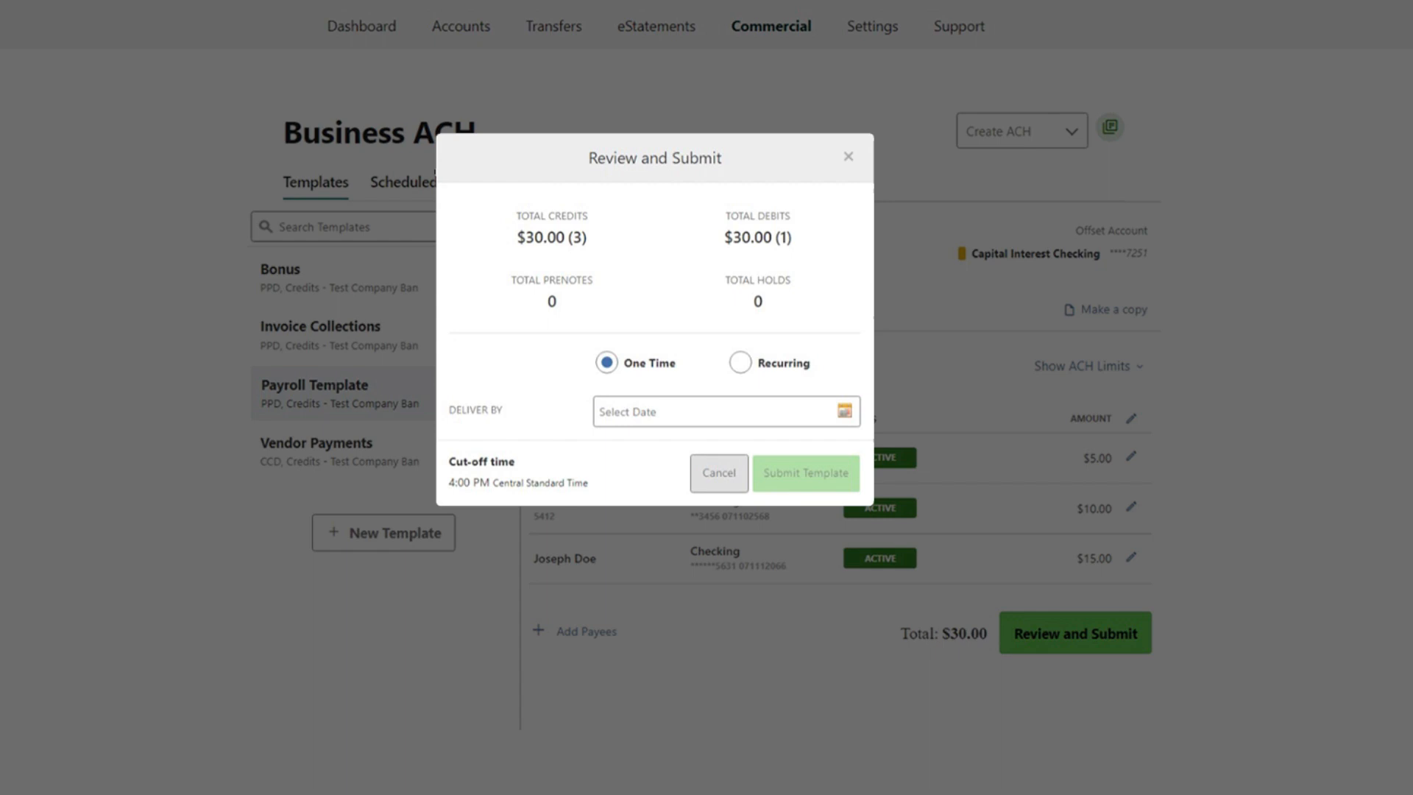
Submit the Payroll Template as a one-time payment for delivery on 10/28/2022 and enter the verification code
click(845, 411)
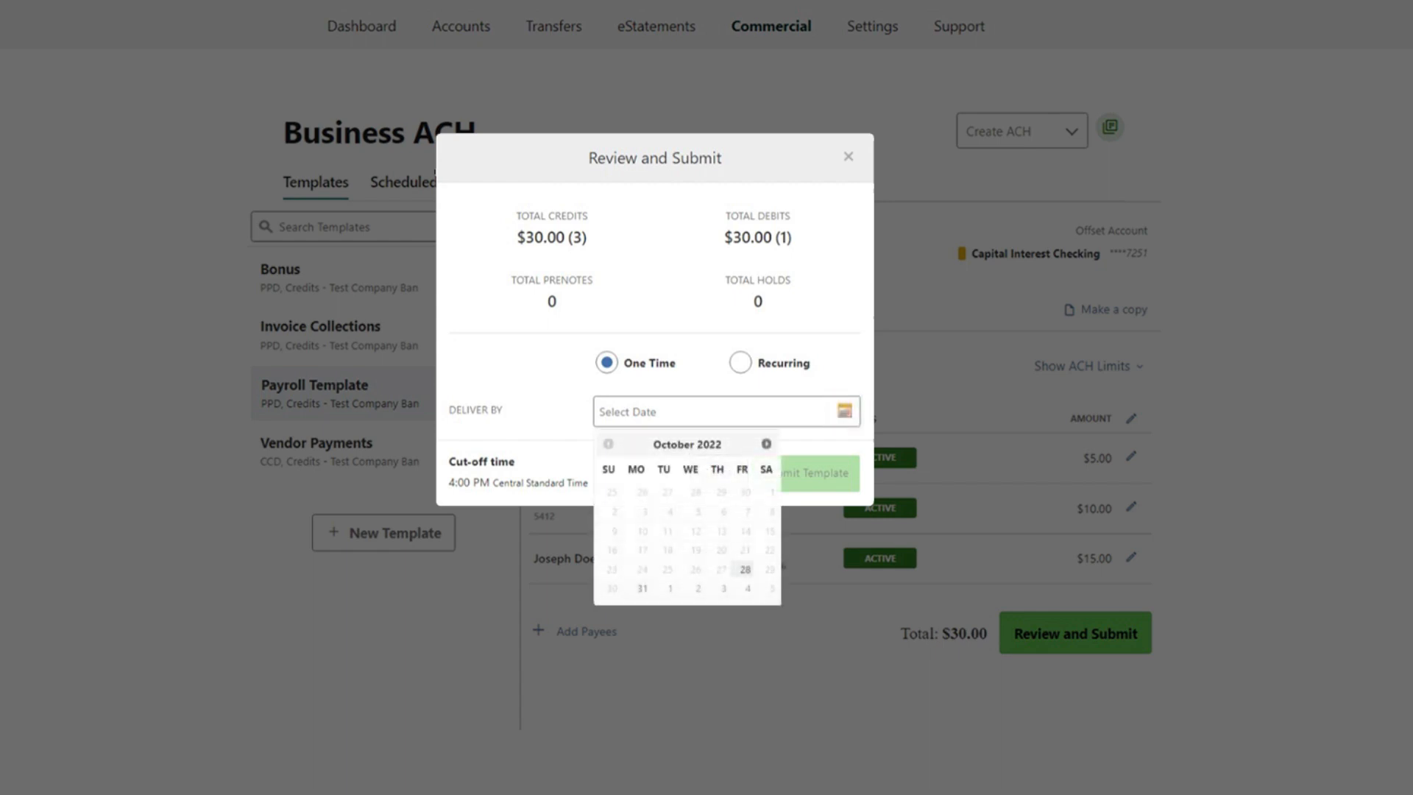
click(745, 569)
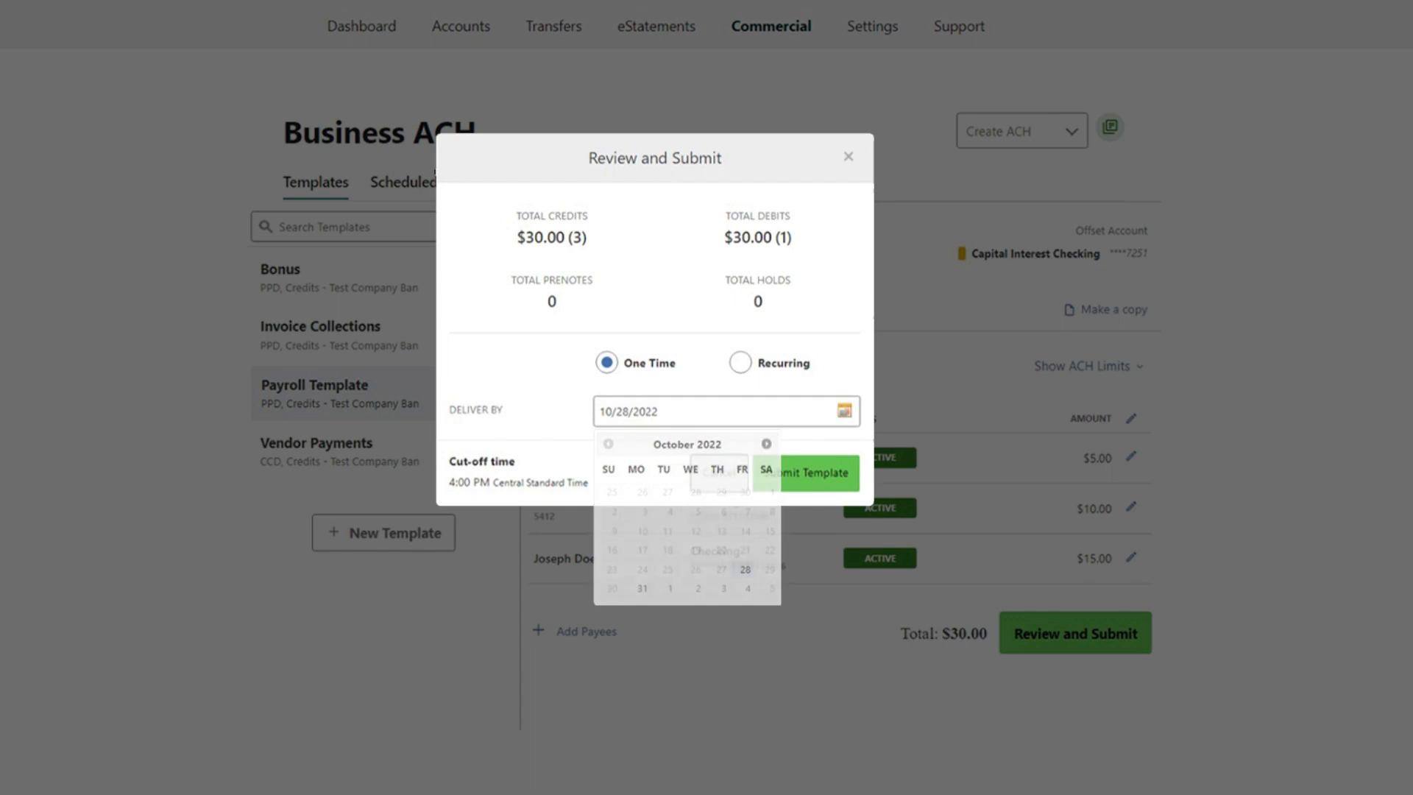
click(806, 473)
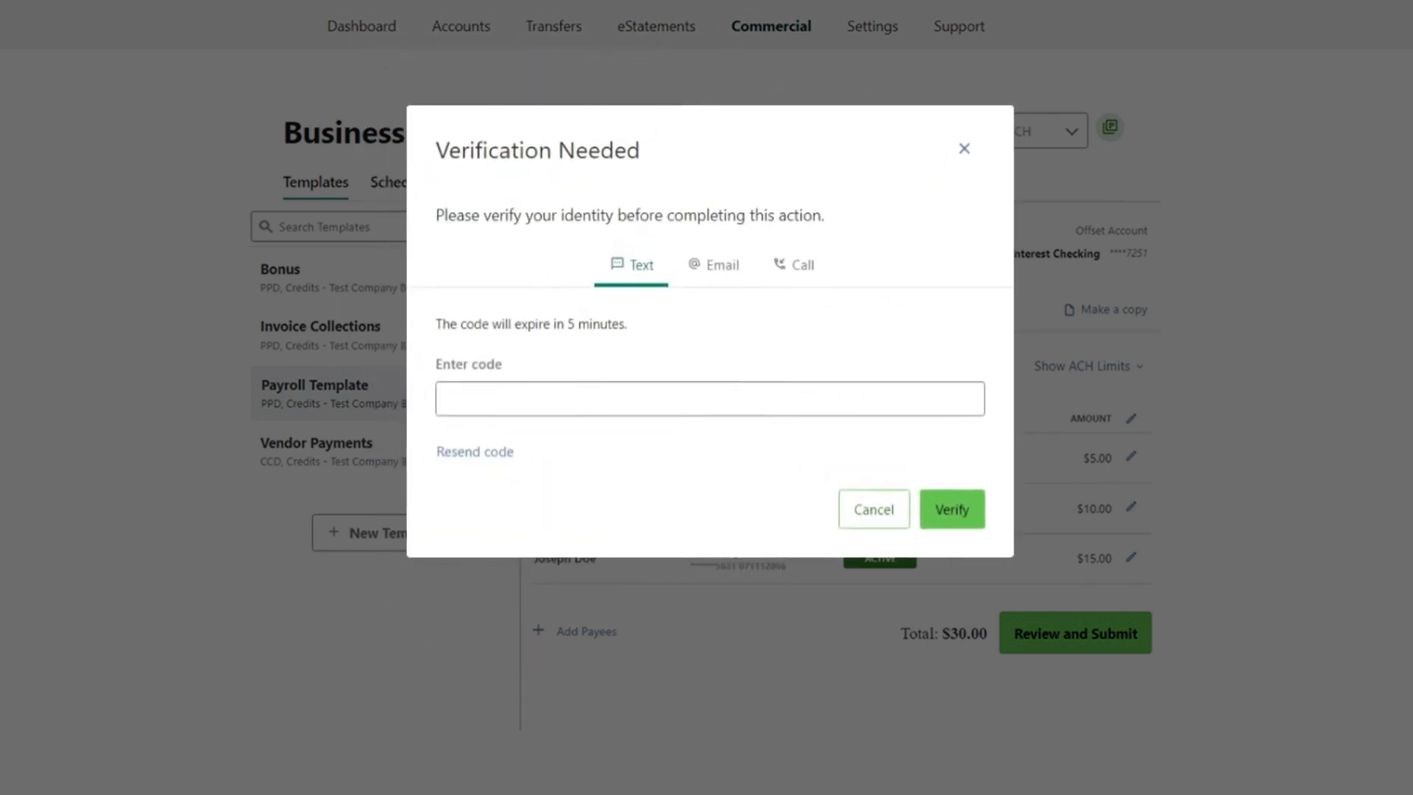
text(******)
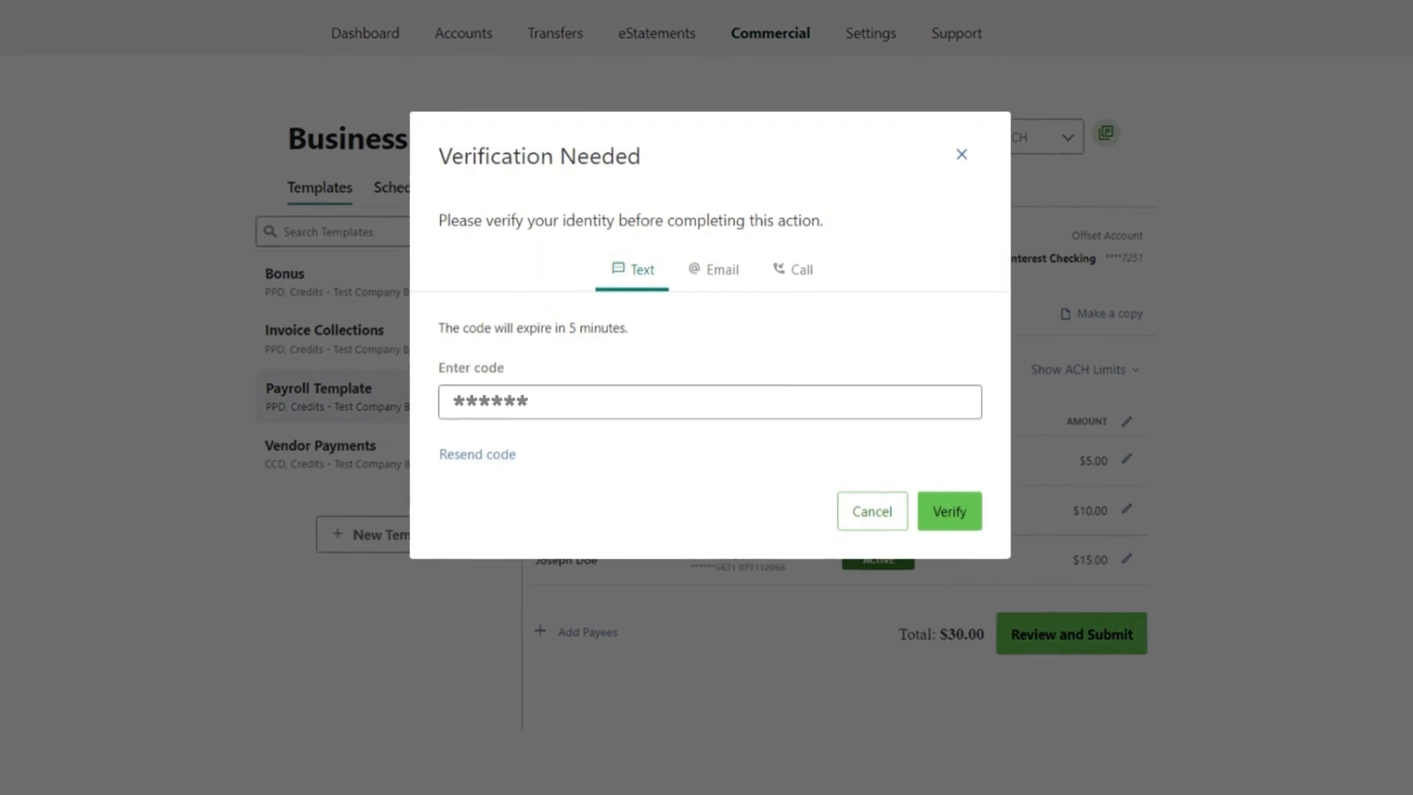
click(950, 512)
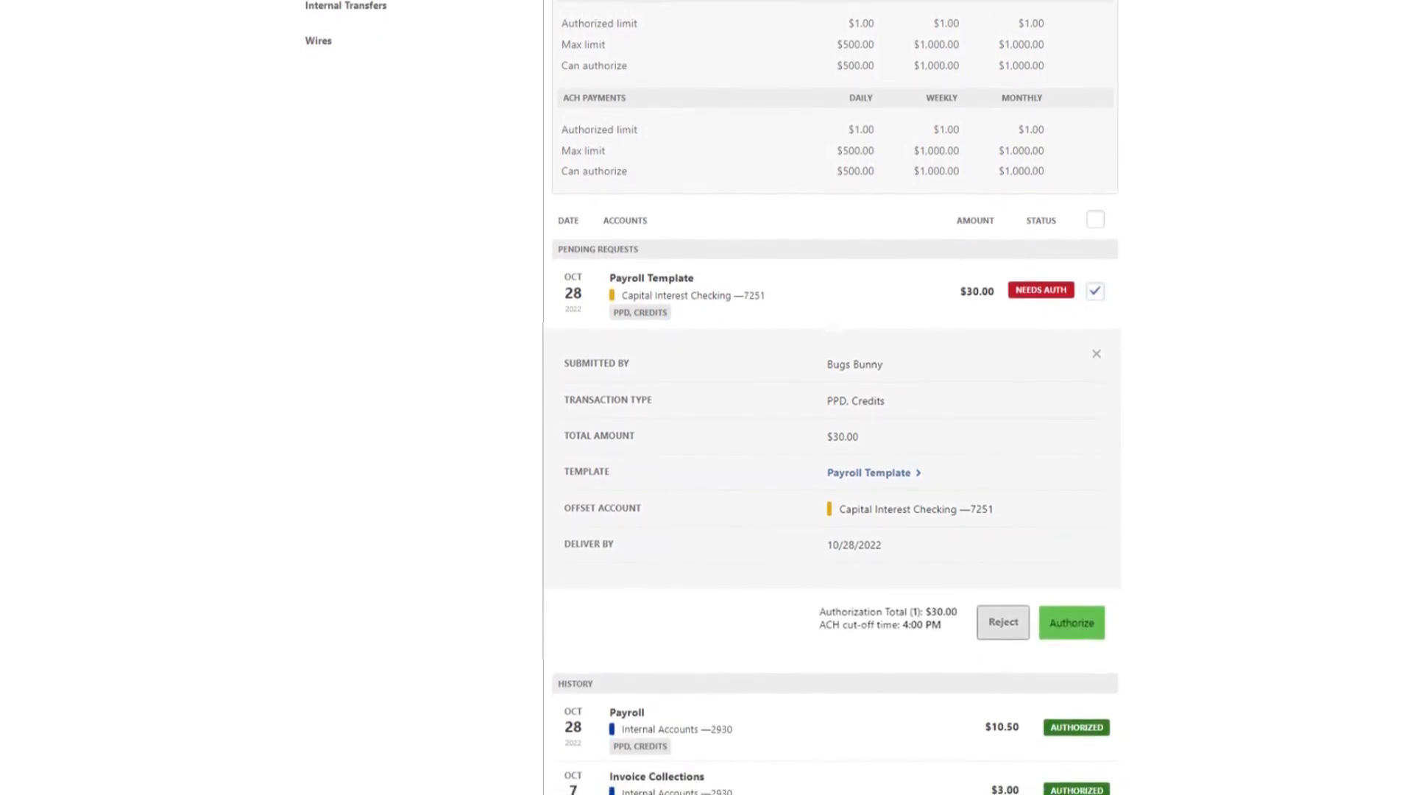
Authorize the selected pending $30.00 Payroll Template request and enter the verification code
click(1071, 622)
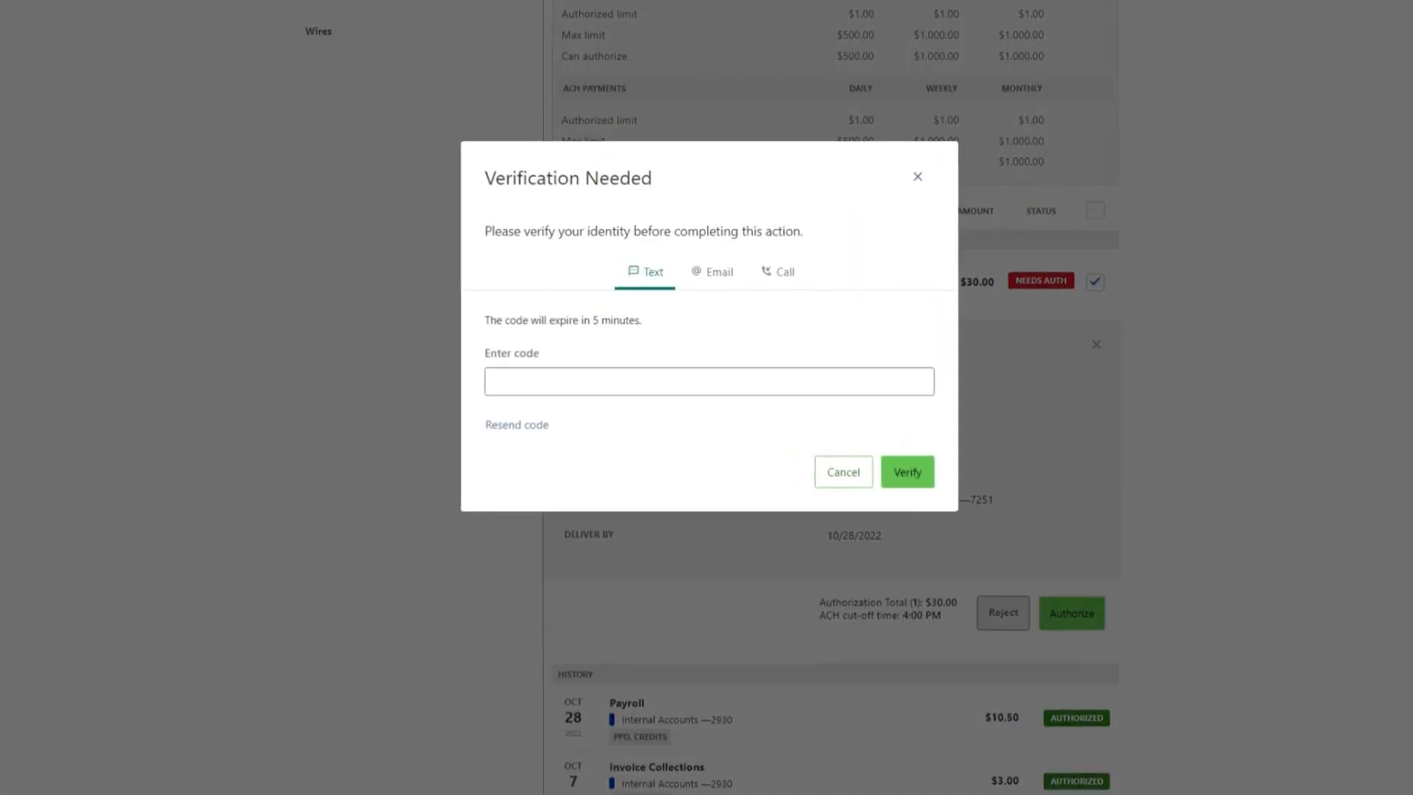
text(******)
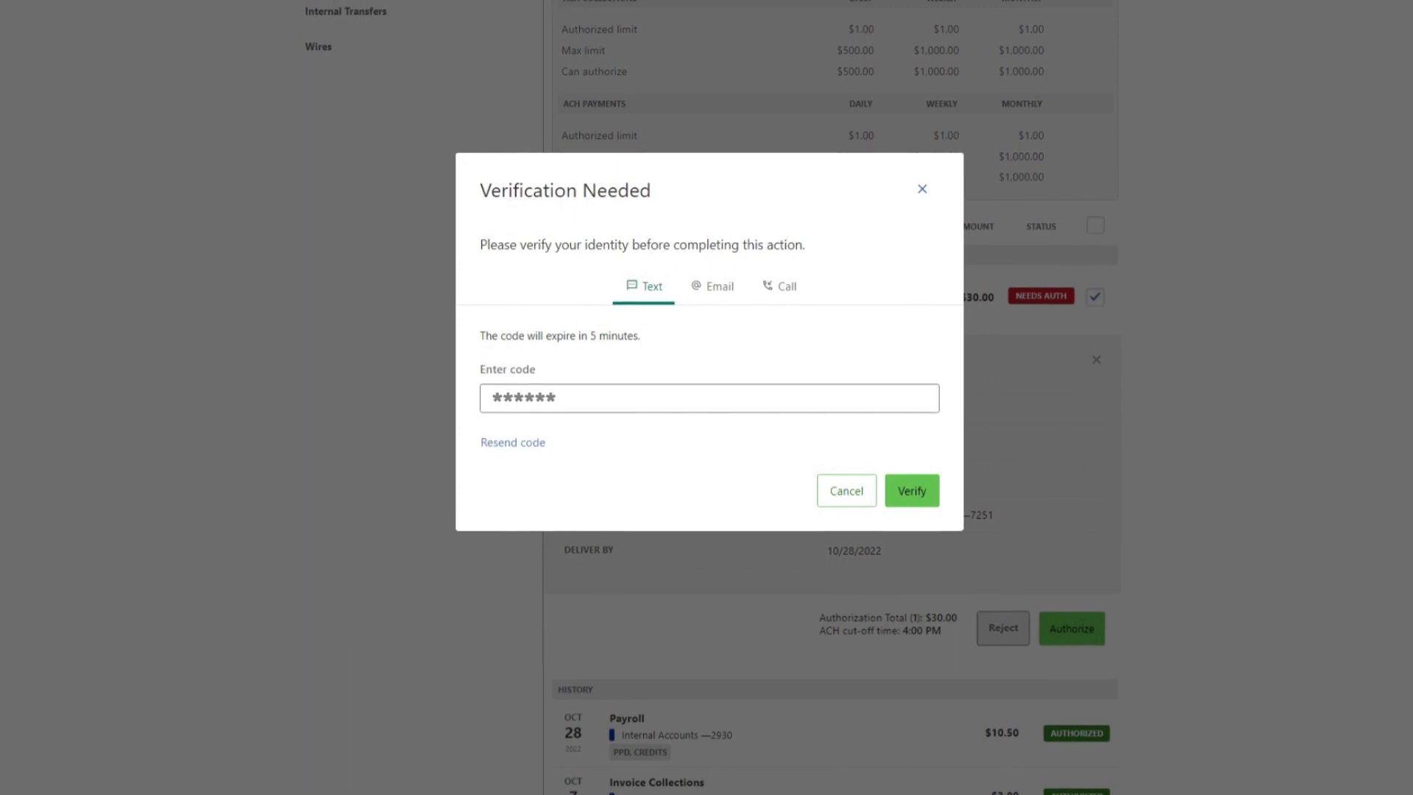
click(912, 490)
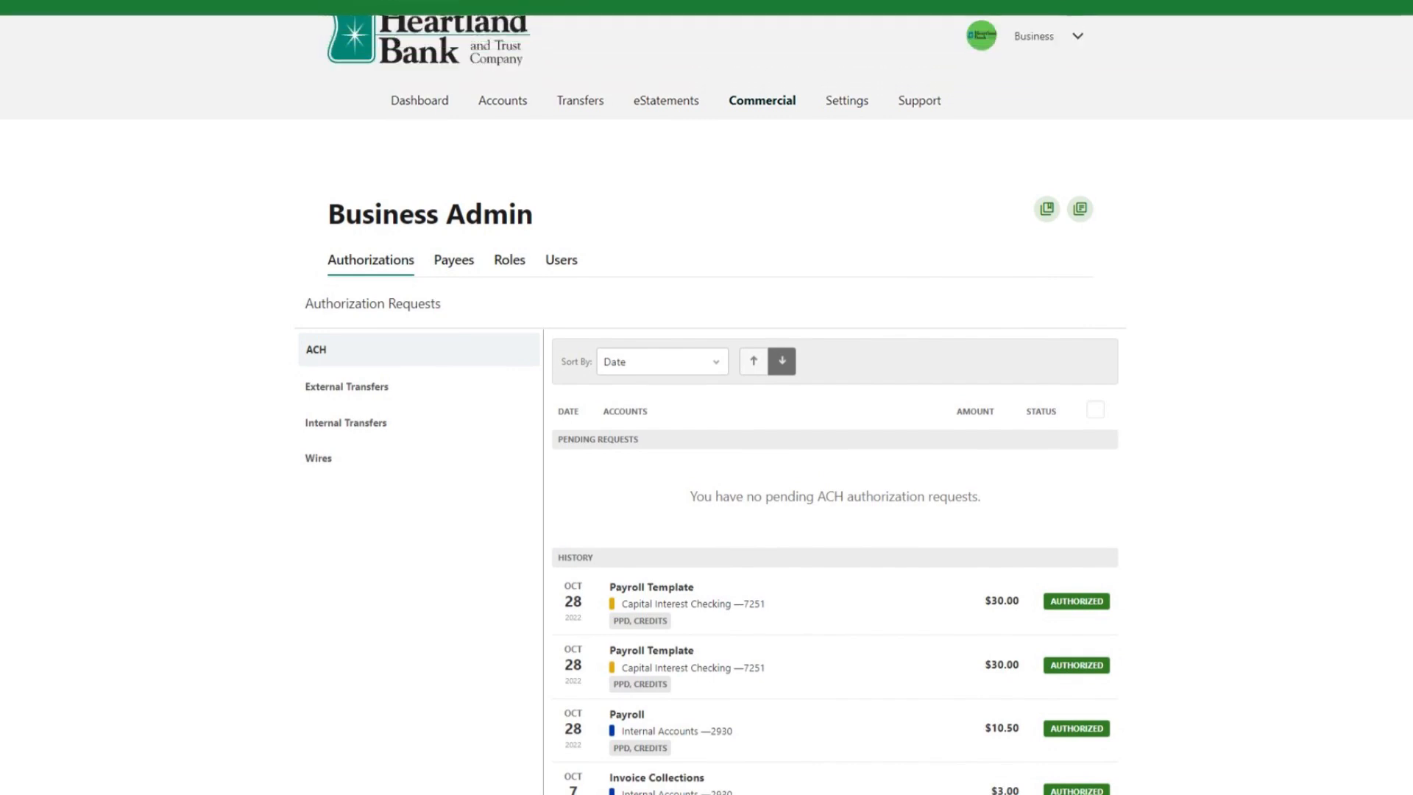
Open Business Admin from the commercial services, authorize the pending $30.00 Payroll Template ACH request, and enter the verification code
click(762, 101)
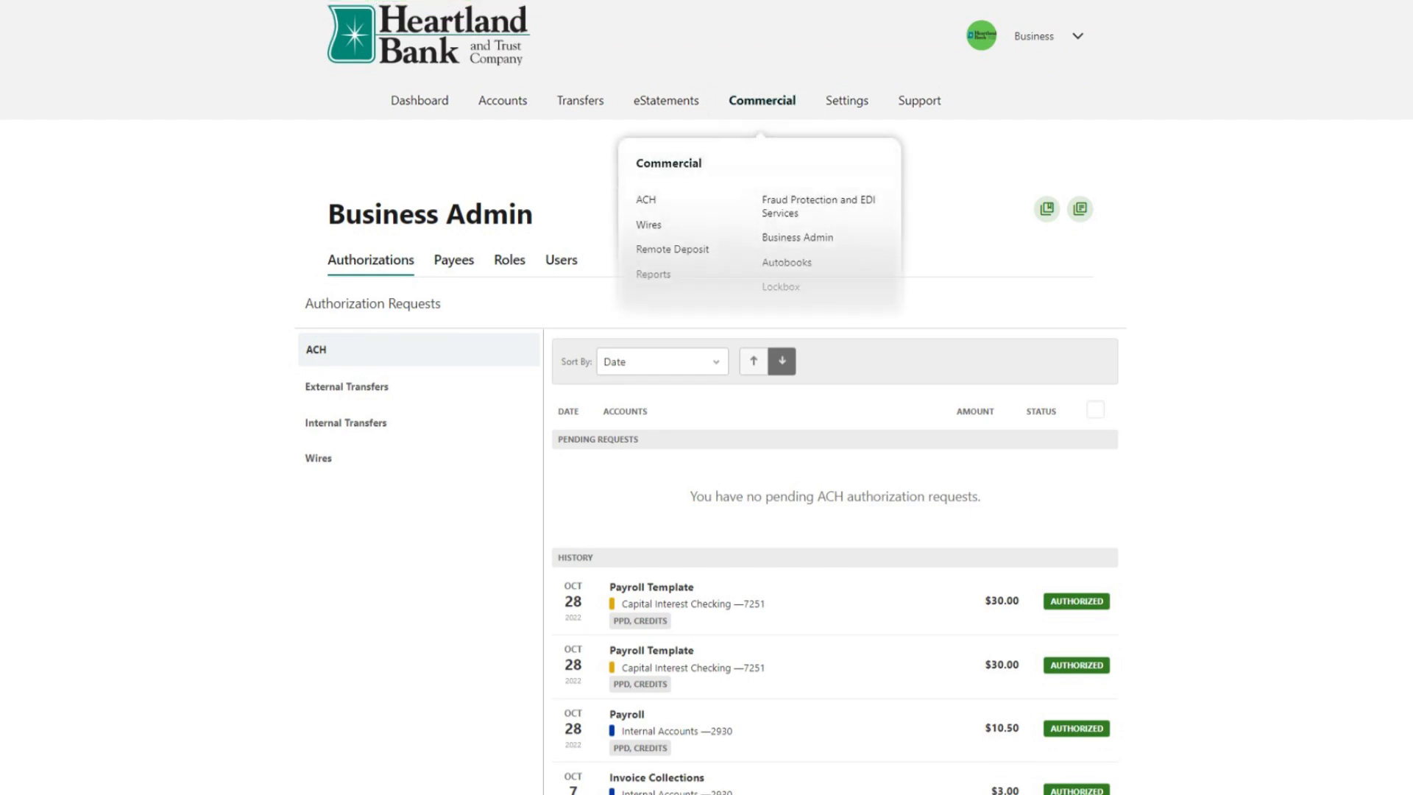
click(797, 238)
scroll(835, 456, down, 1)
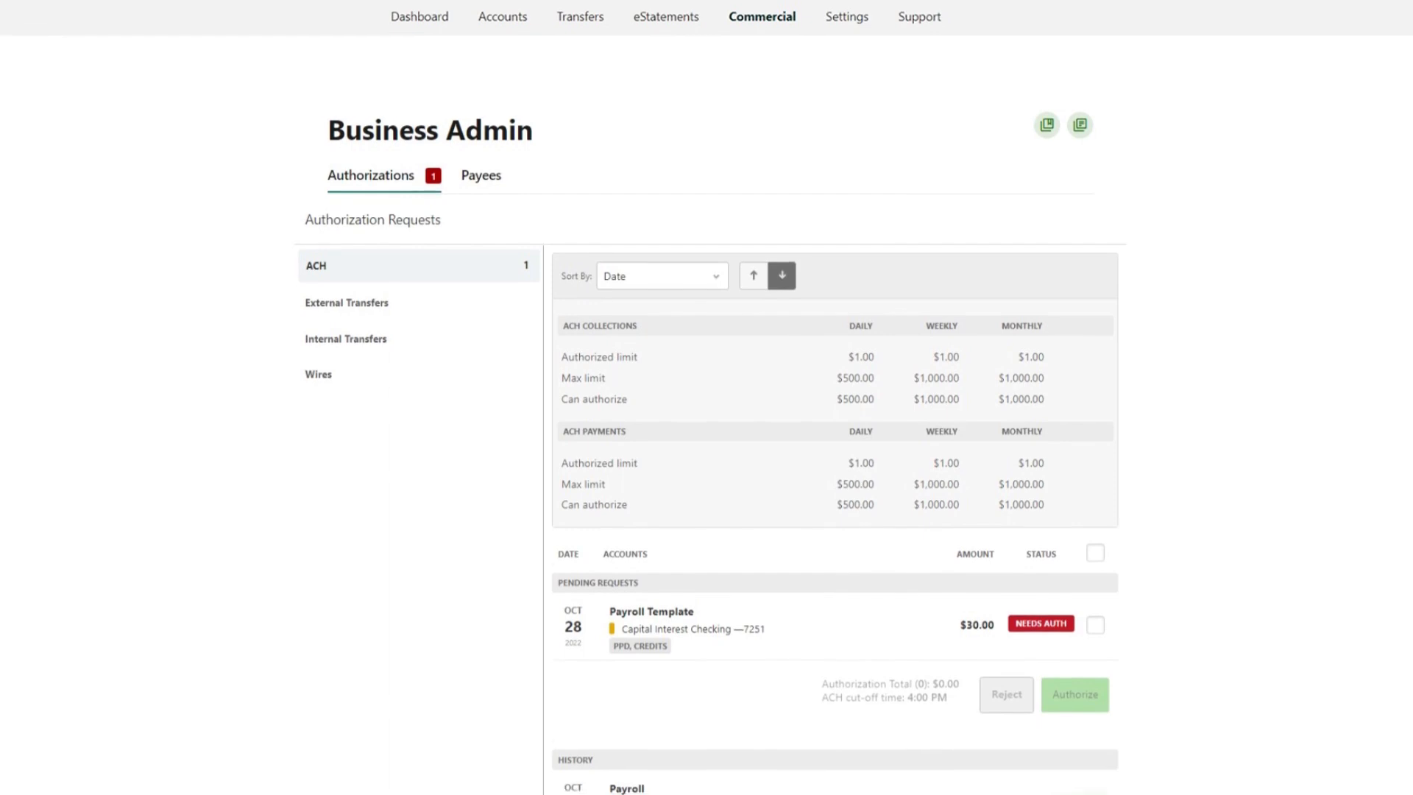
scroll(835, 456, down, 1)
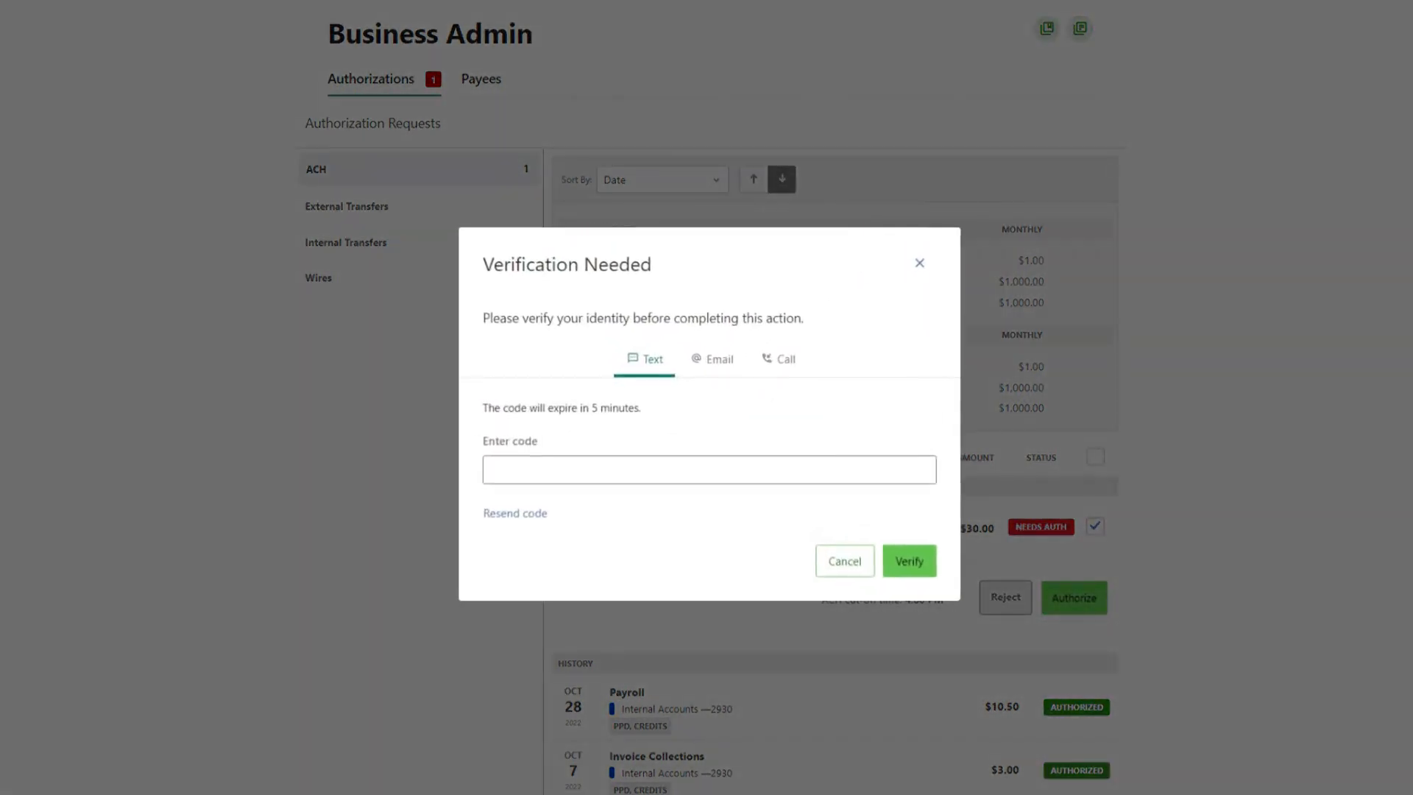
text(*****)
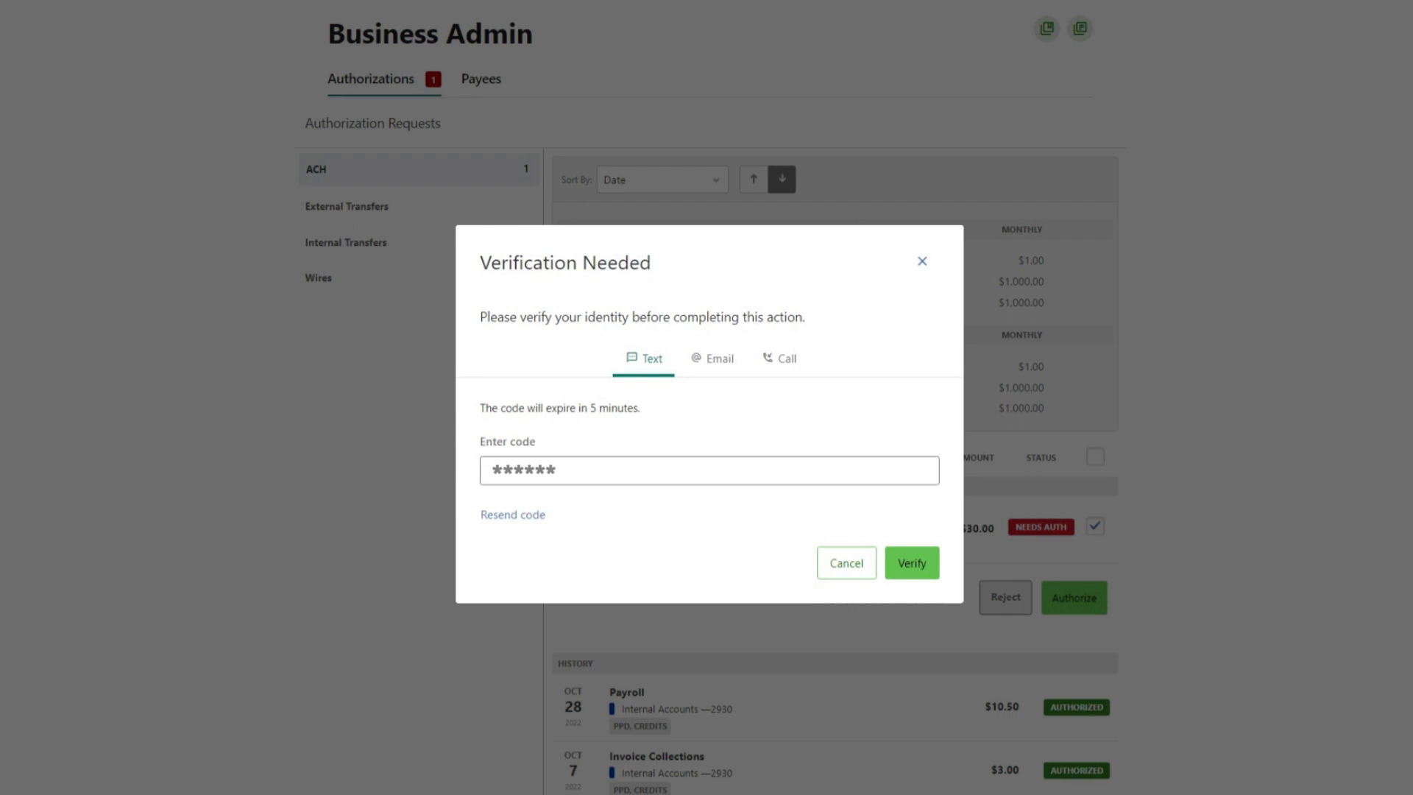
click(912, 563)
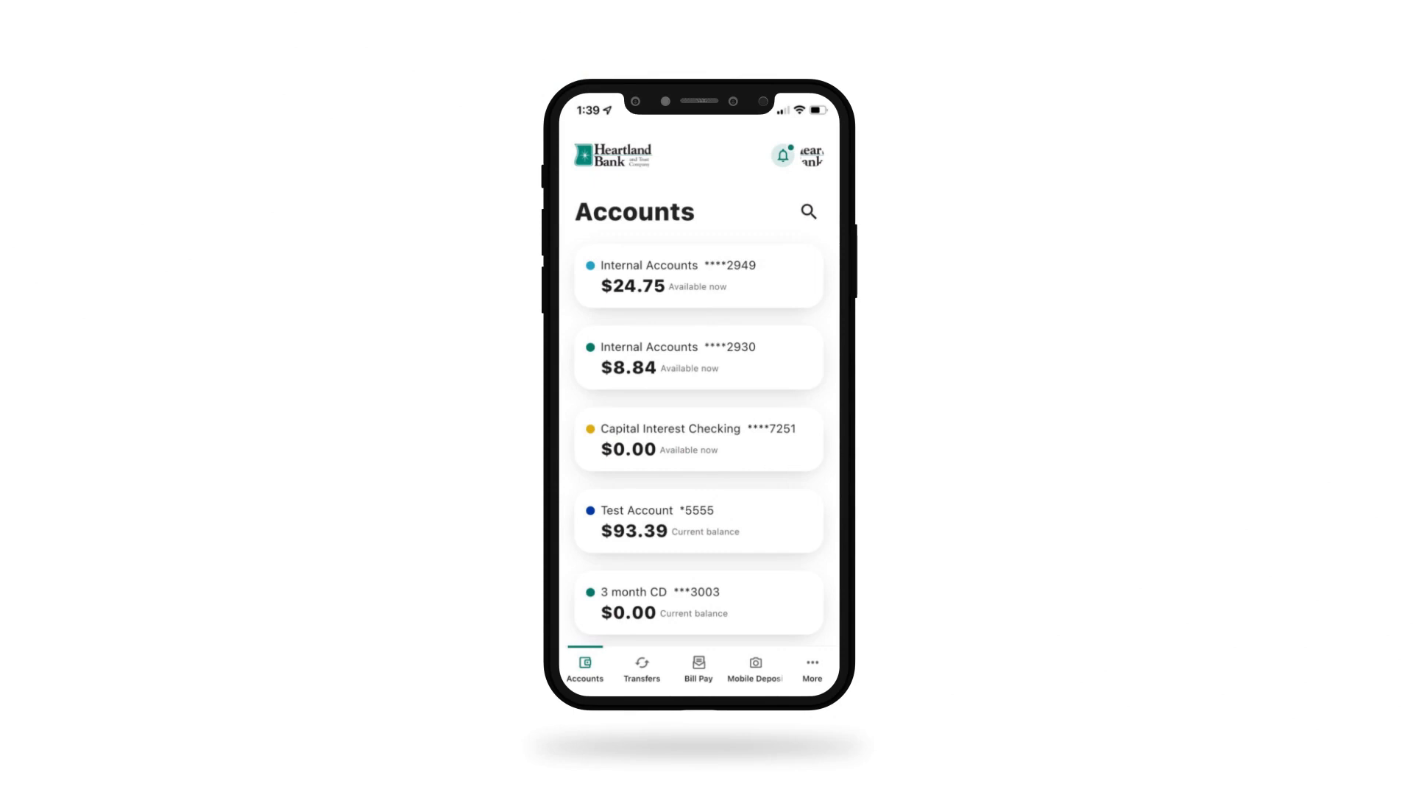
In the mobile banking app, review the approval notification, authorize the $30.00 Payroll Template request, and enter the verification code
click(783, 155)
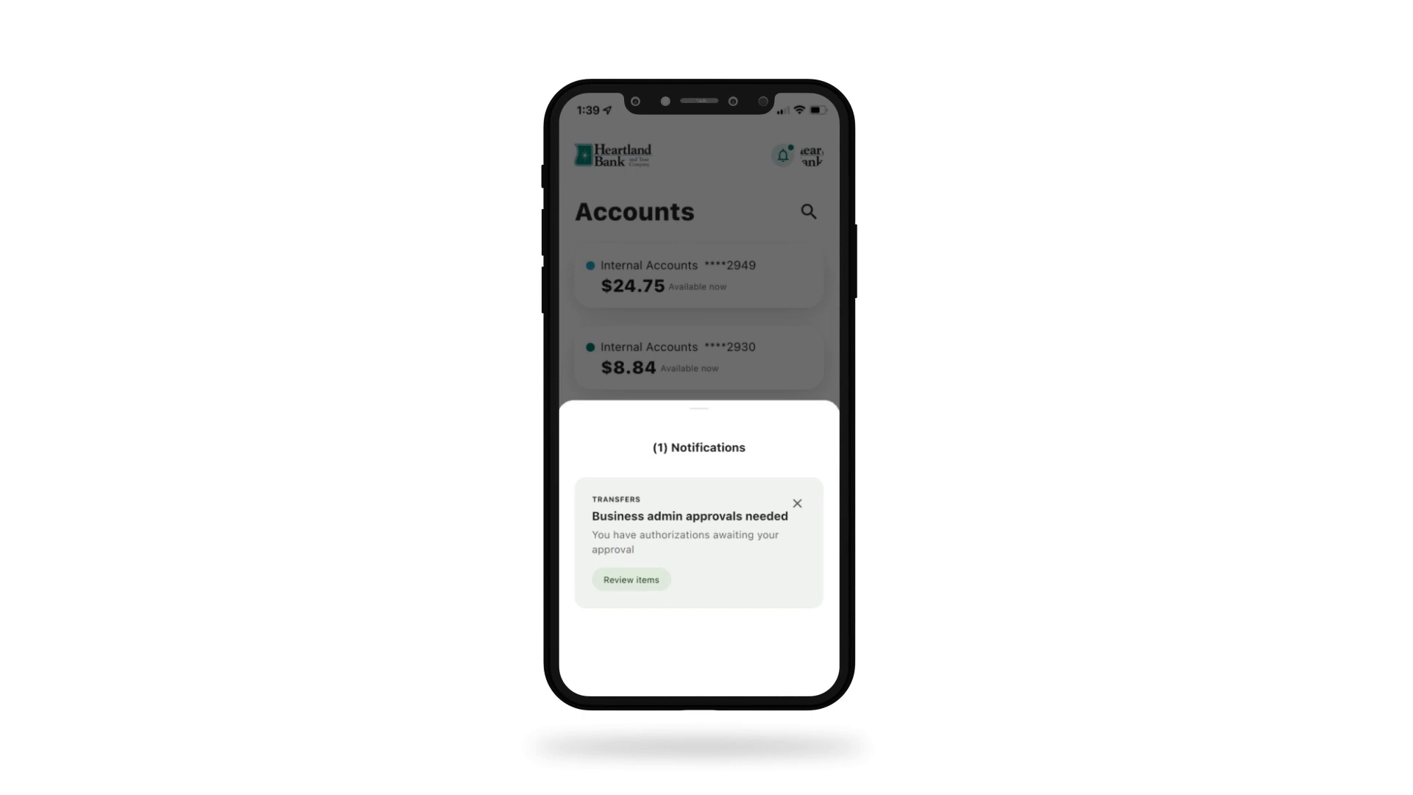
click(631, 580)
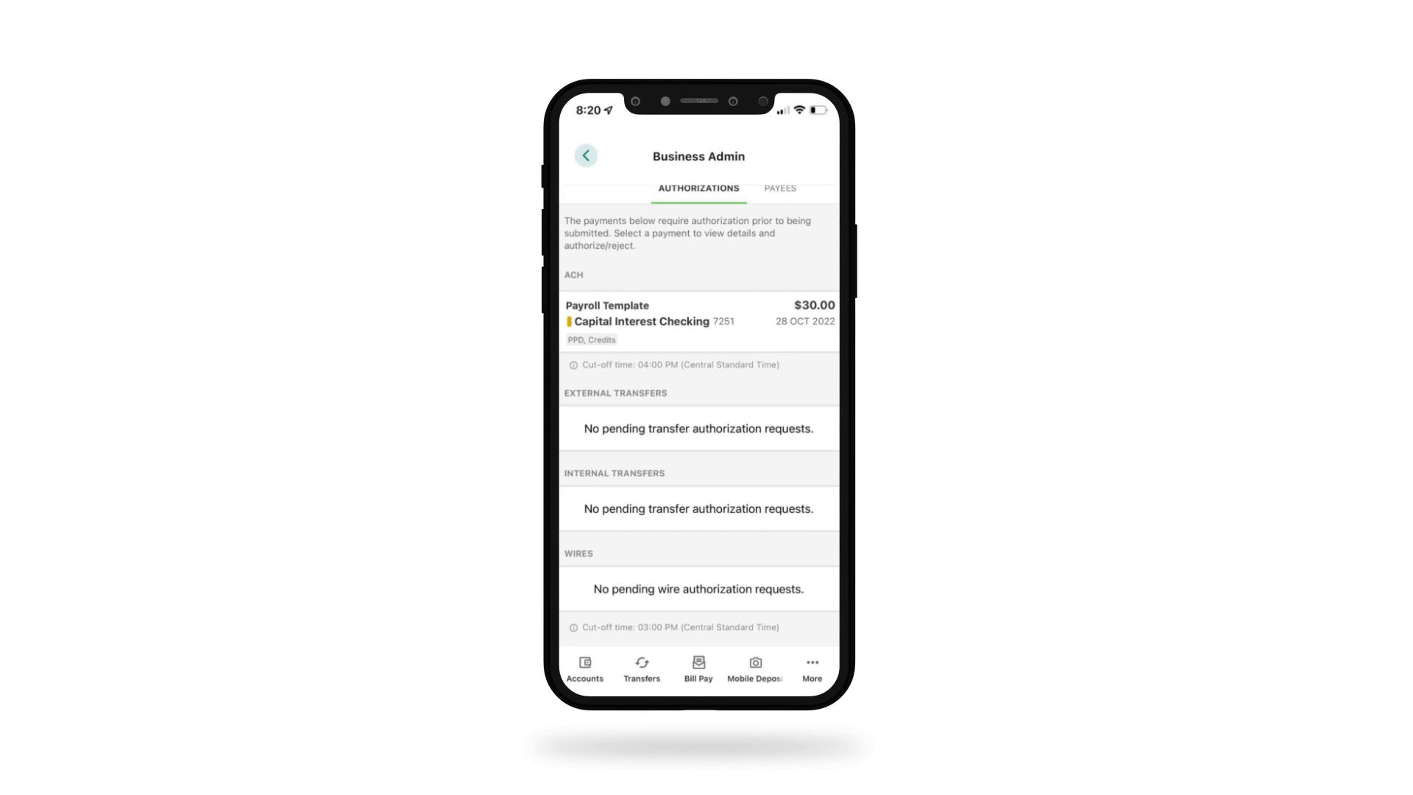
click(700, 322)
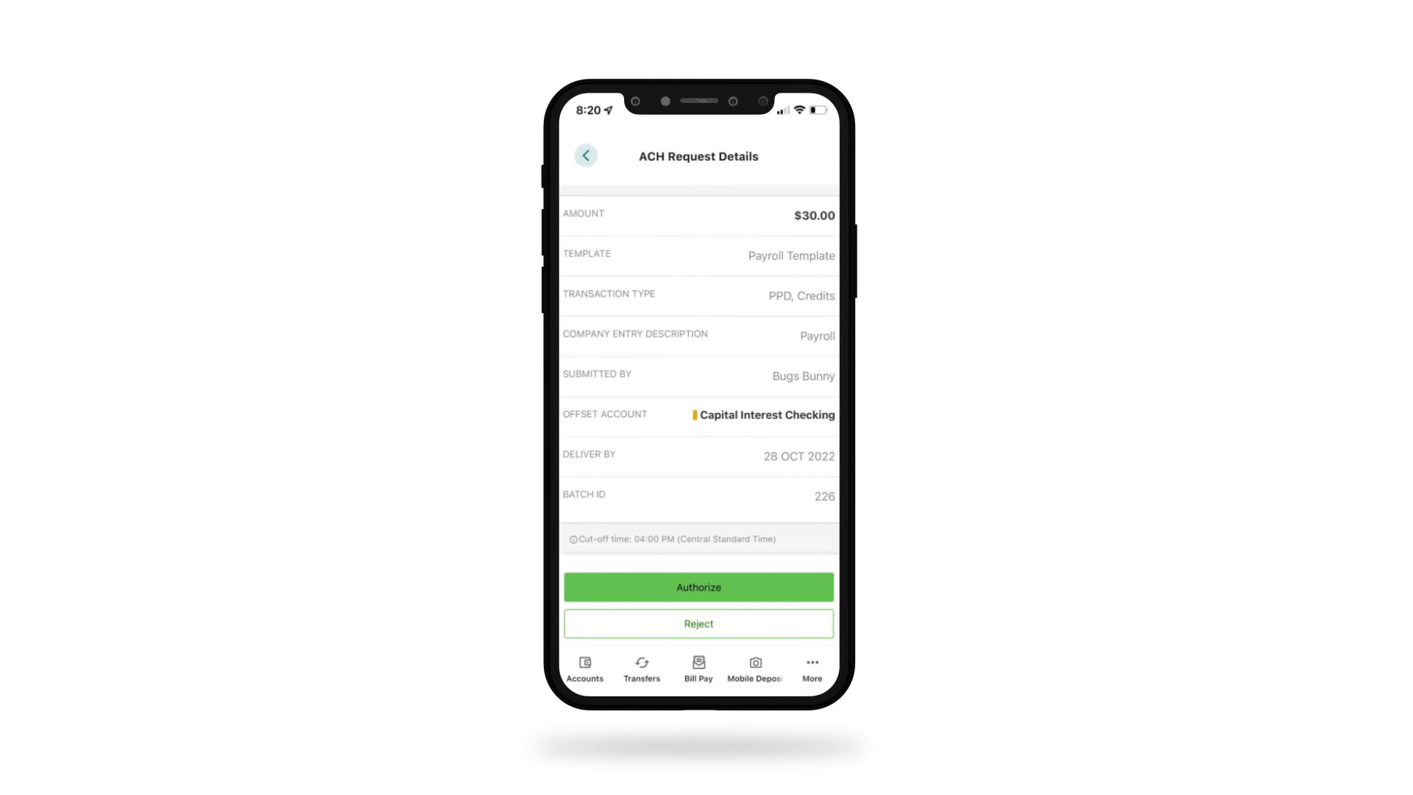
click(698, 586)
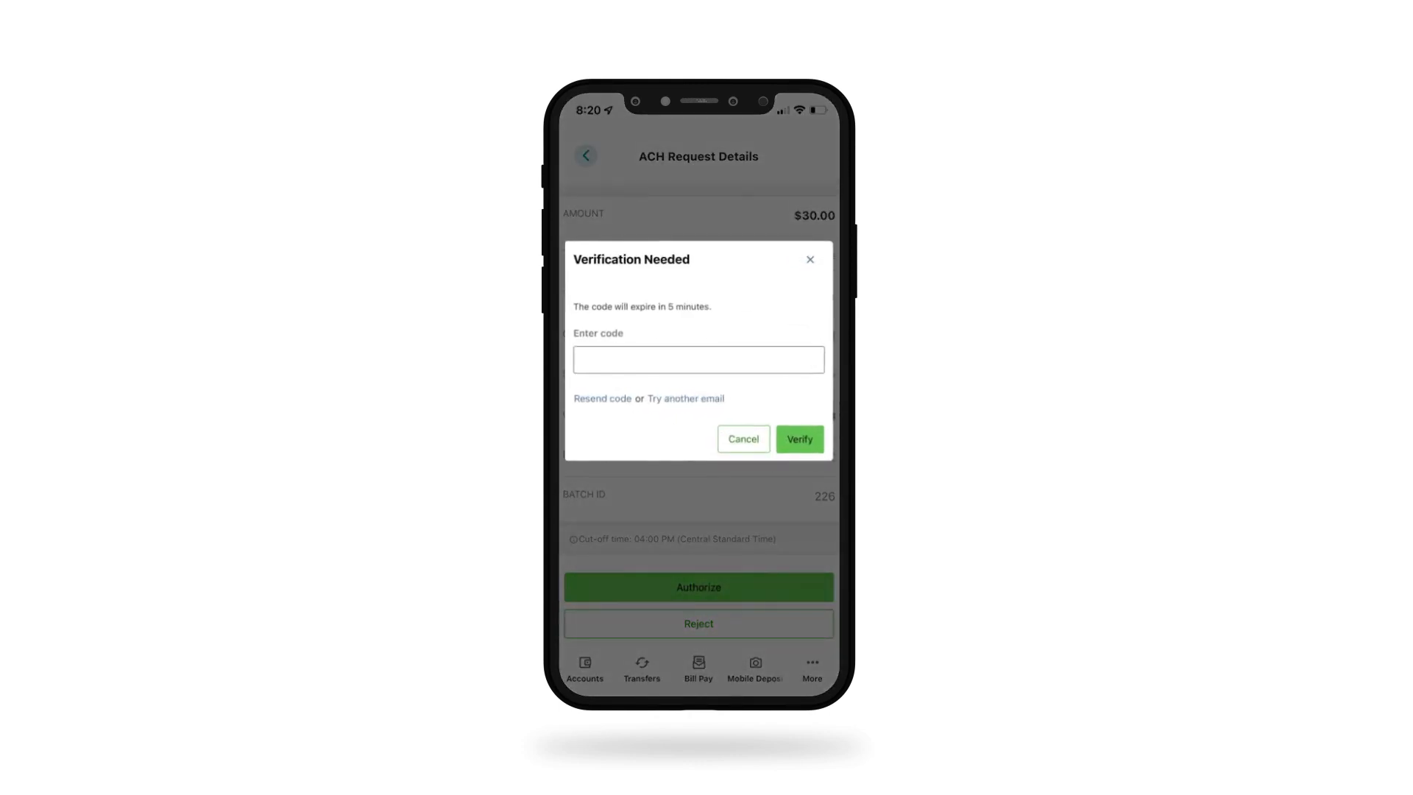
text(******)
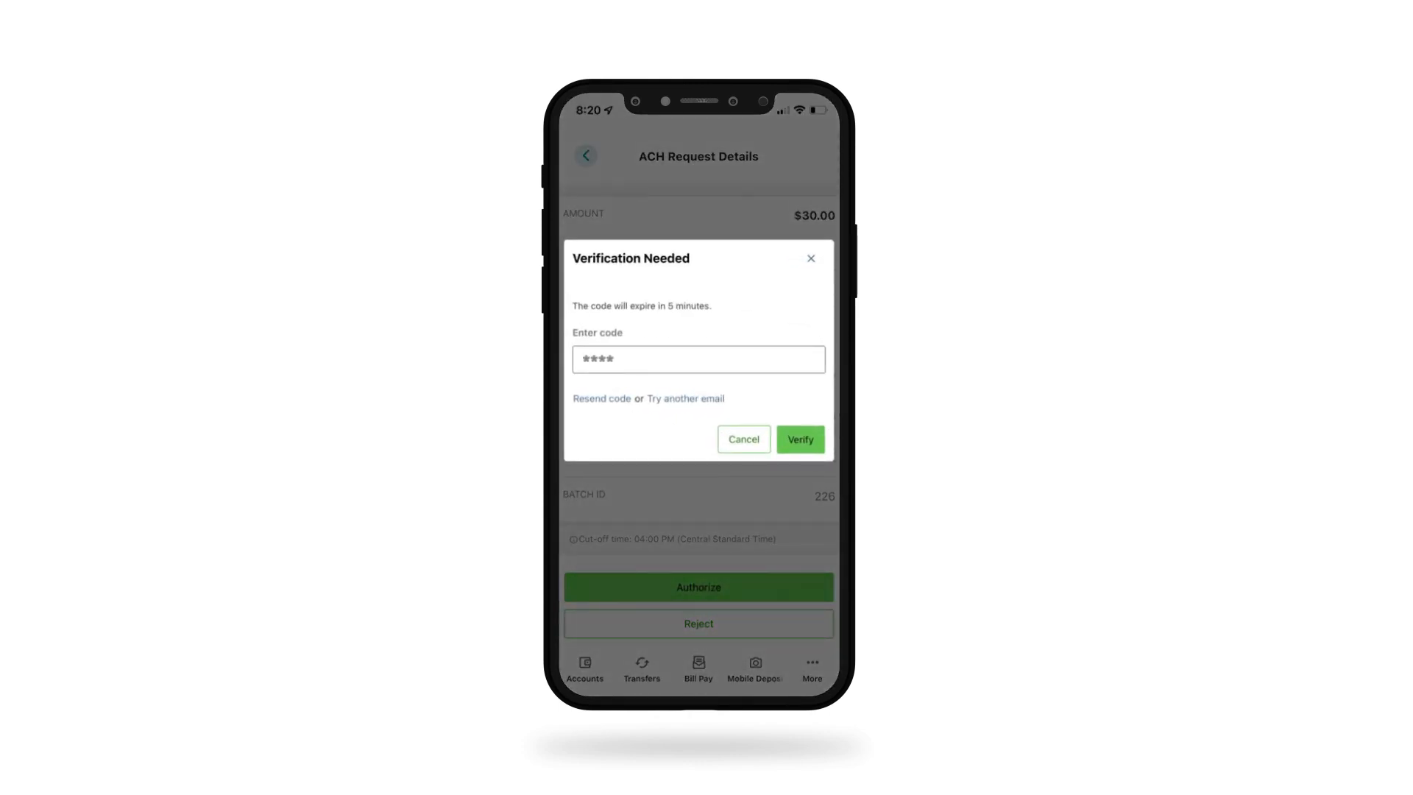
click(801, 439)
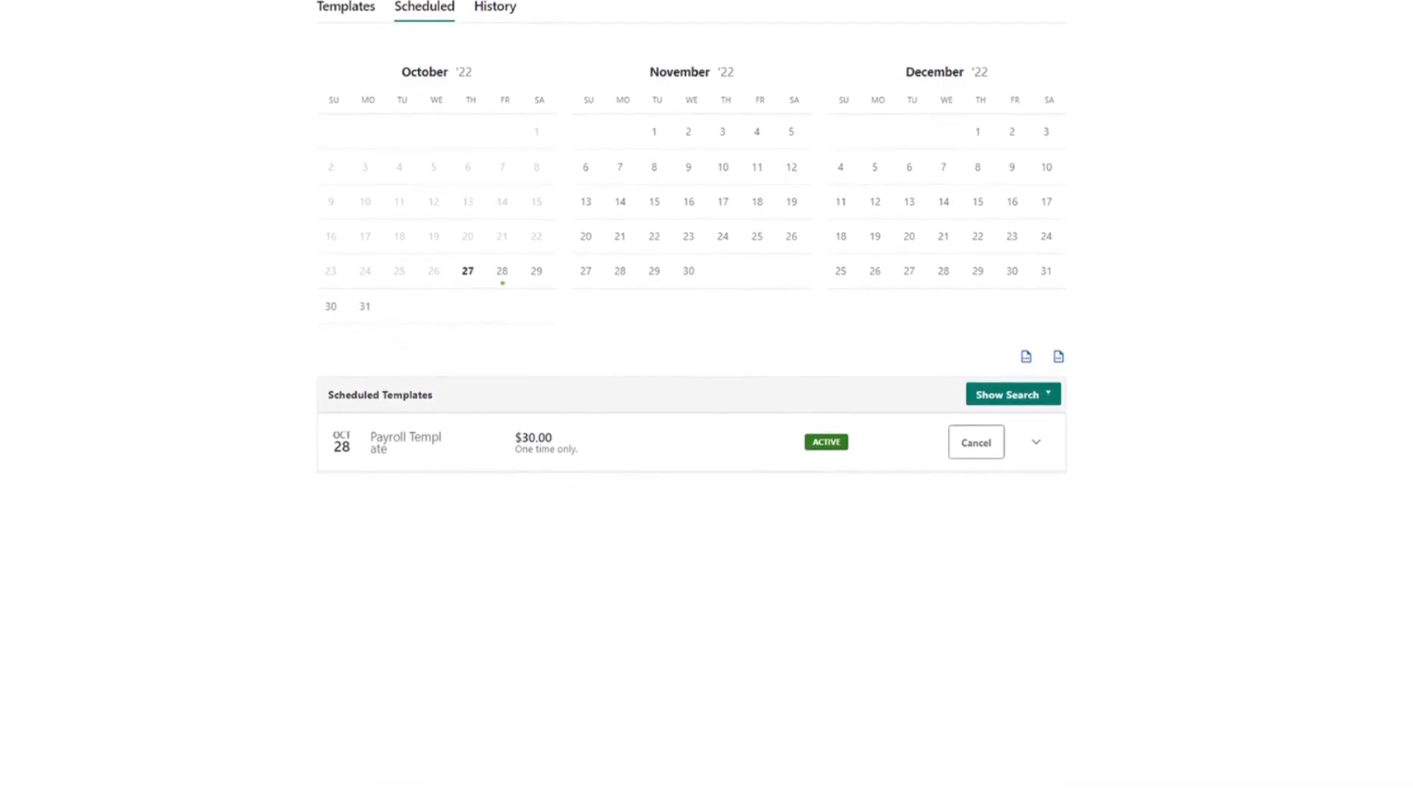
Show the details of the scheduled October 28 Payroll Template payment
click(1037, 440)
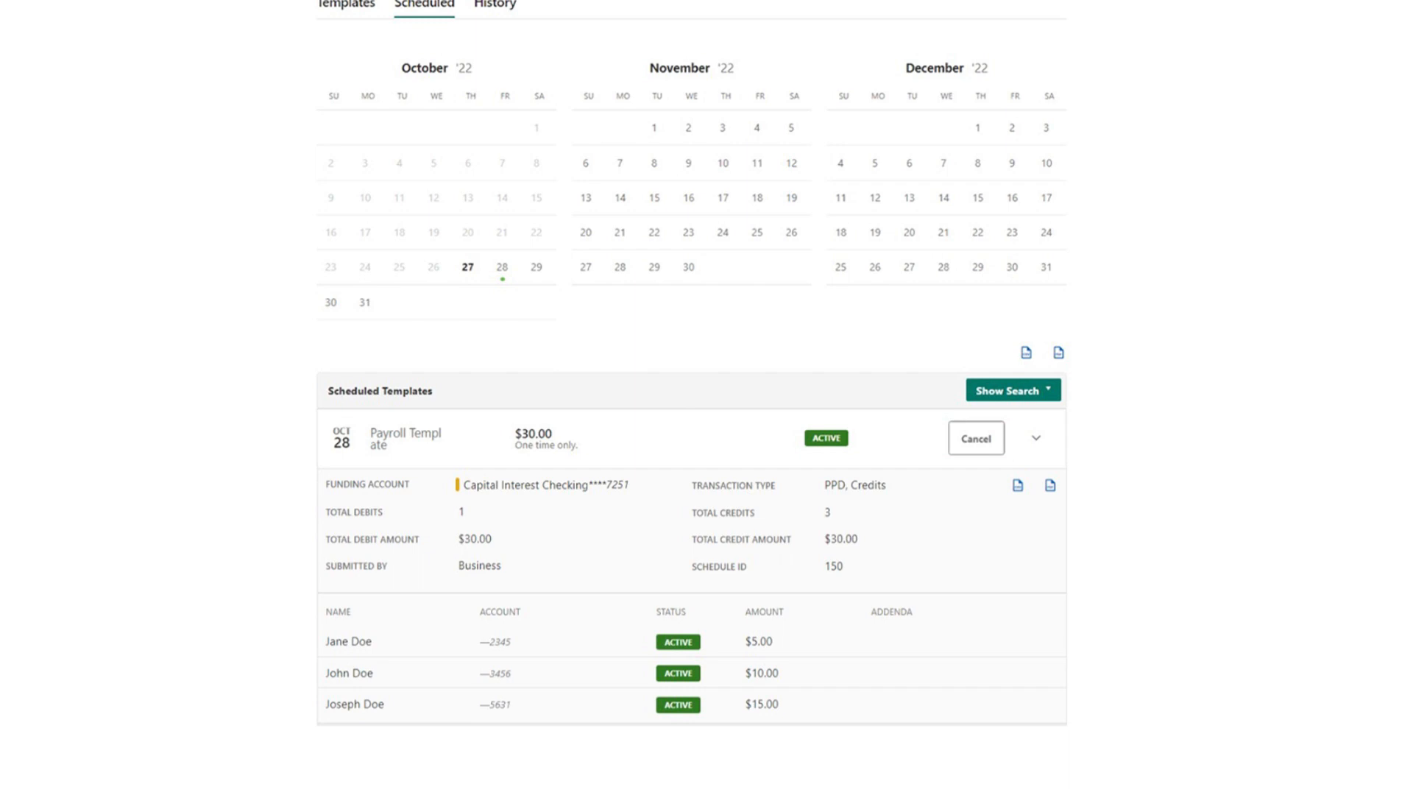
Open the Business ACH payment history
scroll(692, 397, up, 3)
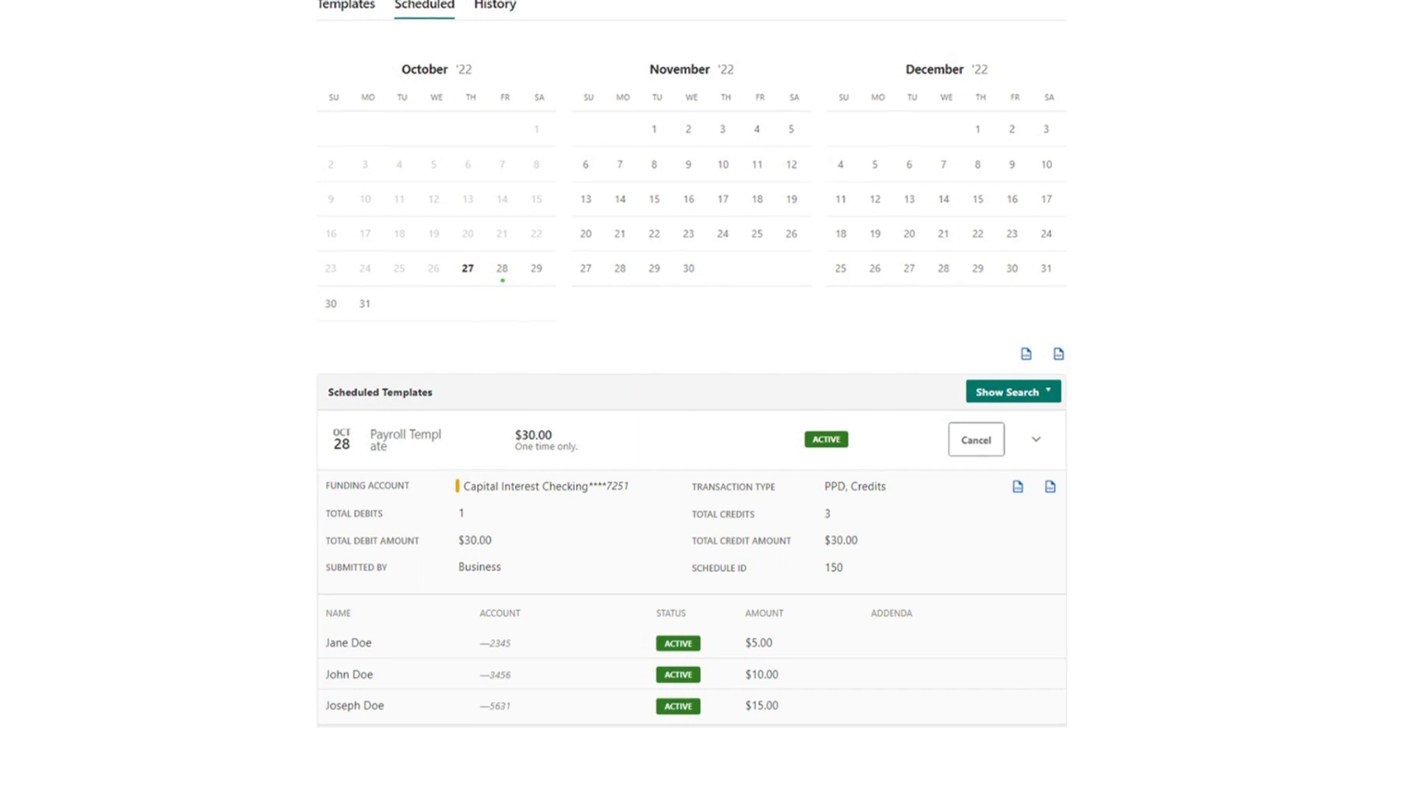
click(495, 192)
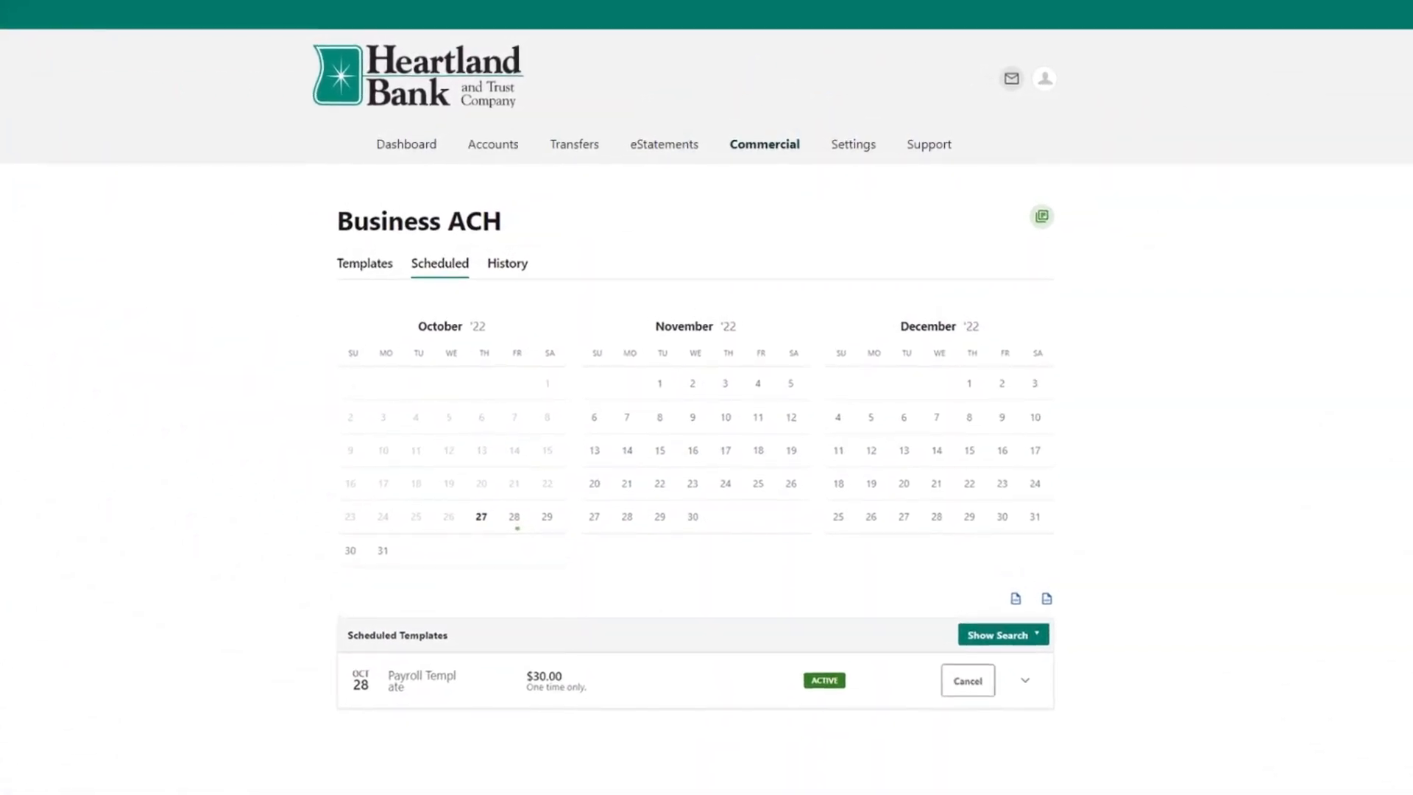
Open the alert management settings, enable the Business ACH alert with push delivery, and save it
click(854, 144)
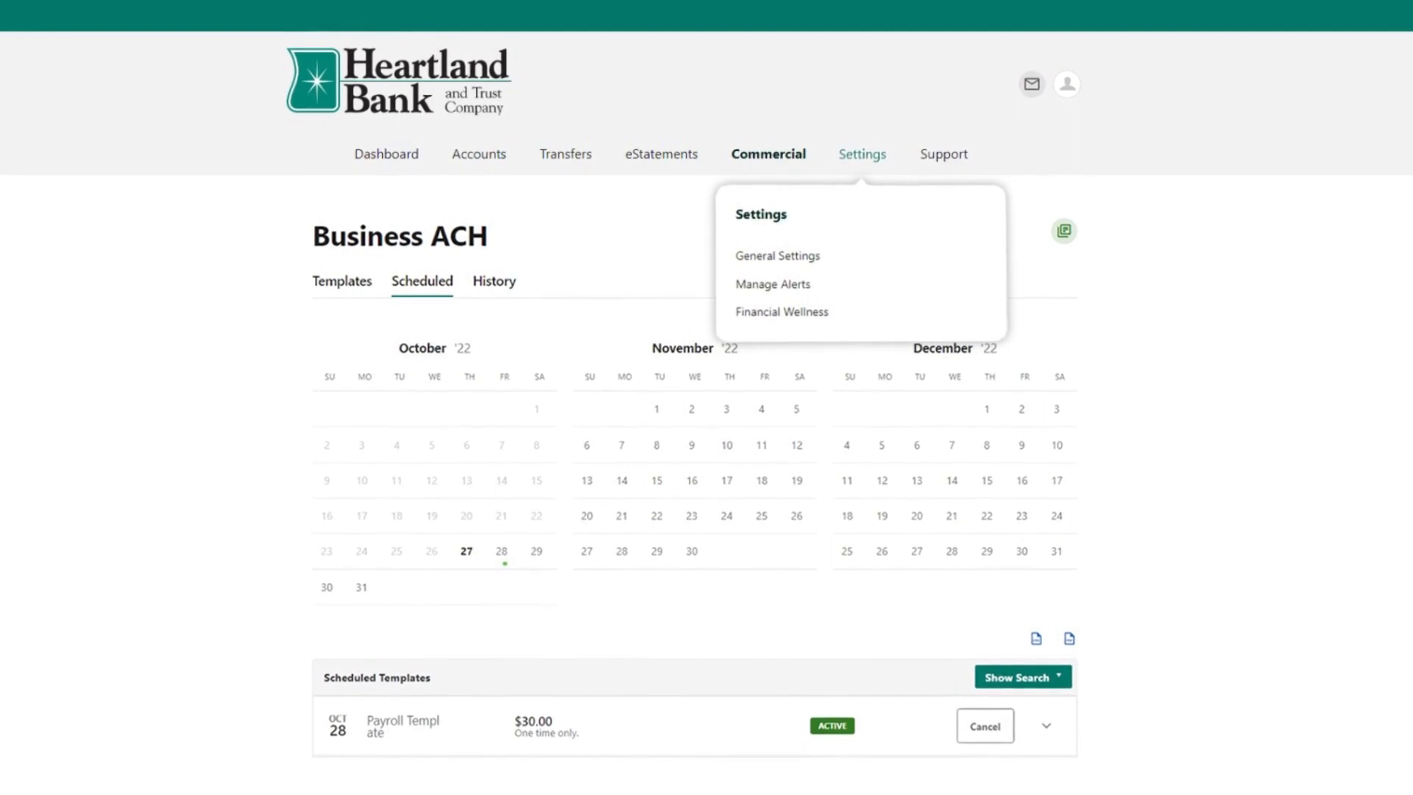
click(772, 283)
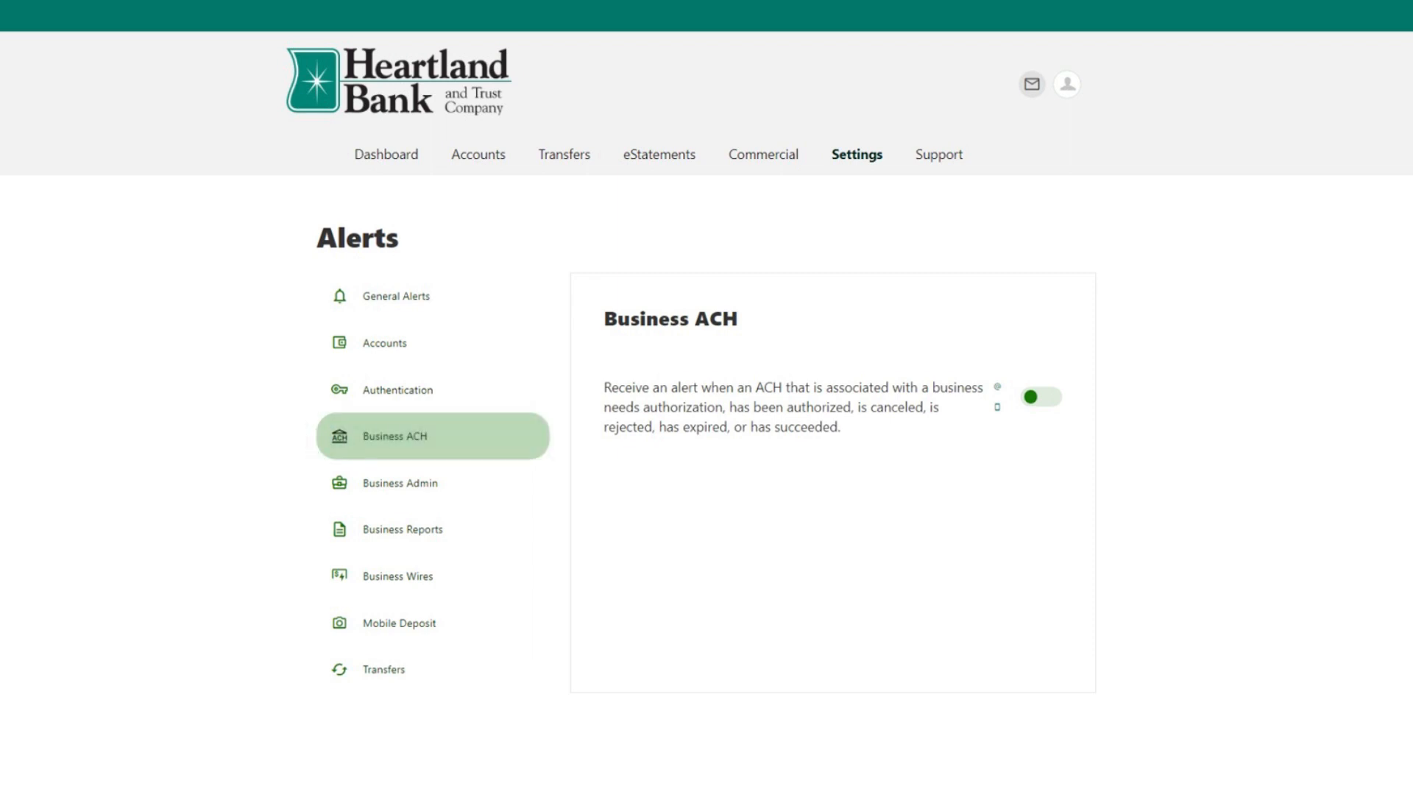
click(1042, 397)
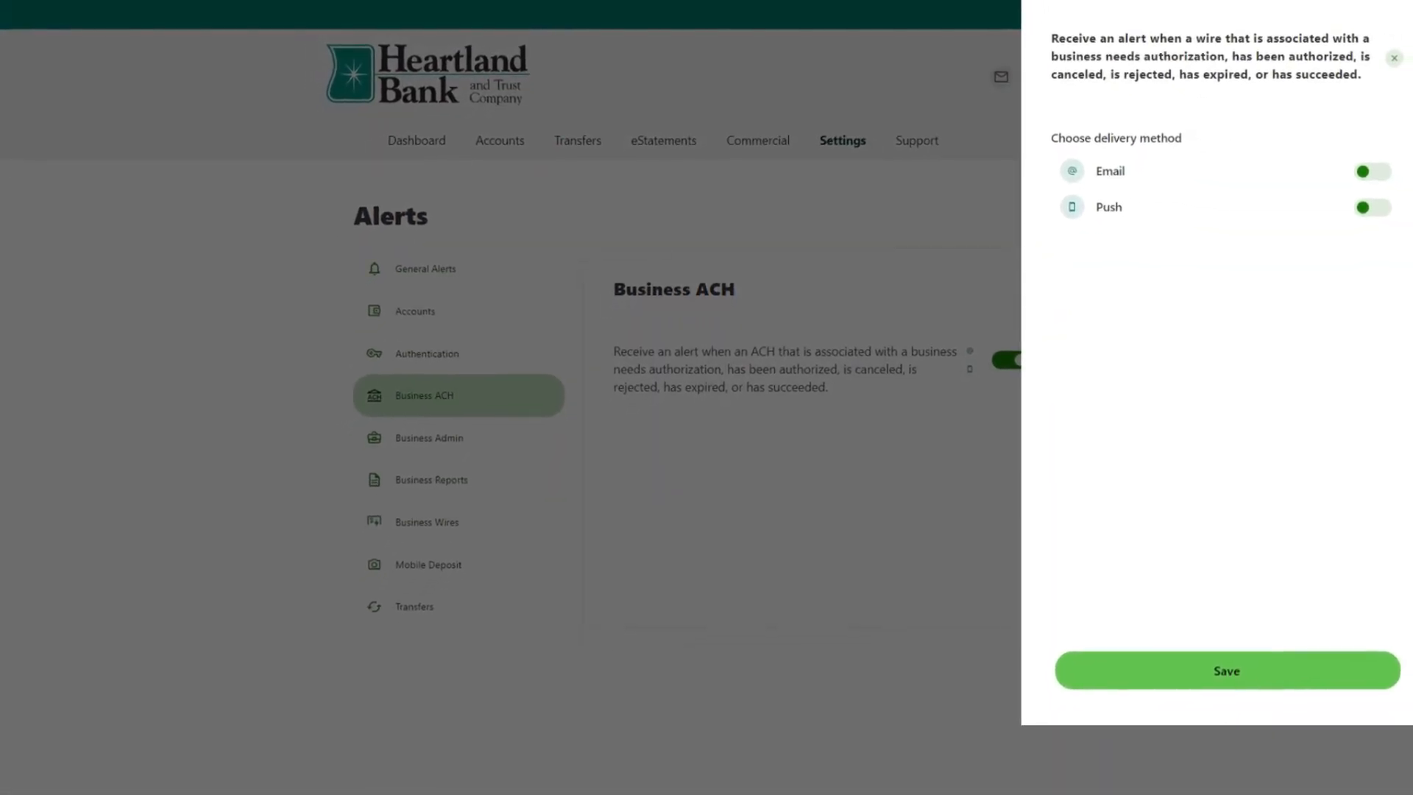
click(1373, 207)
click(1227, 670)
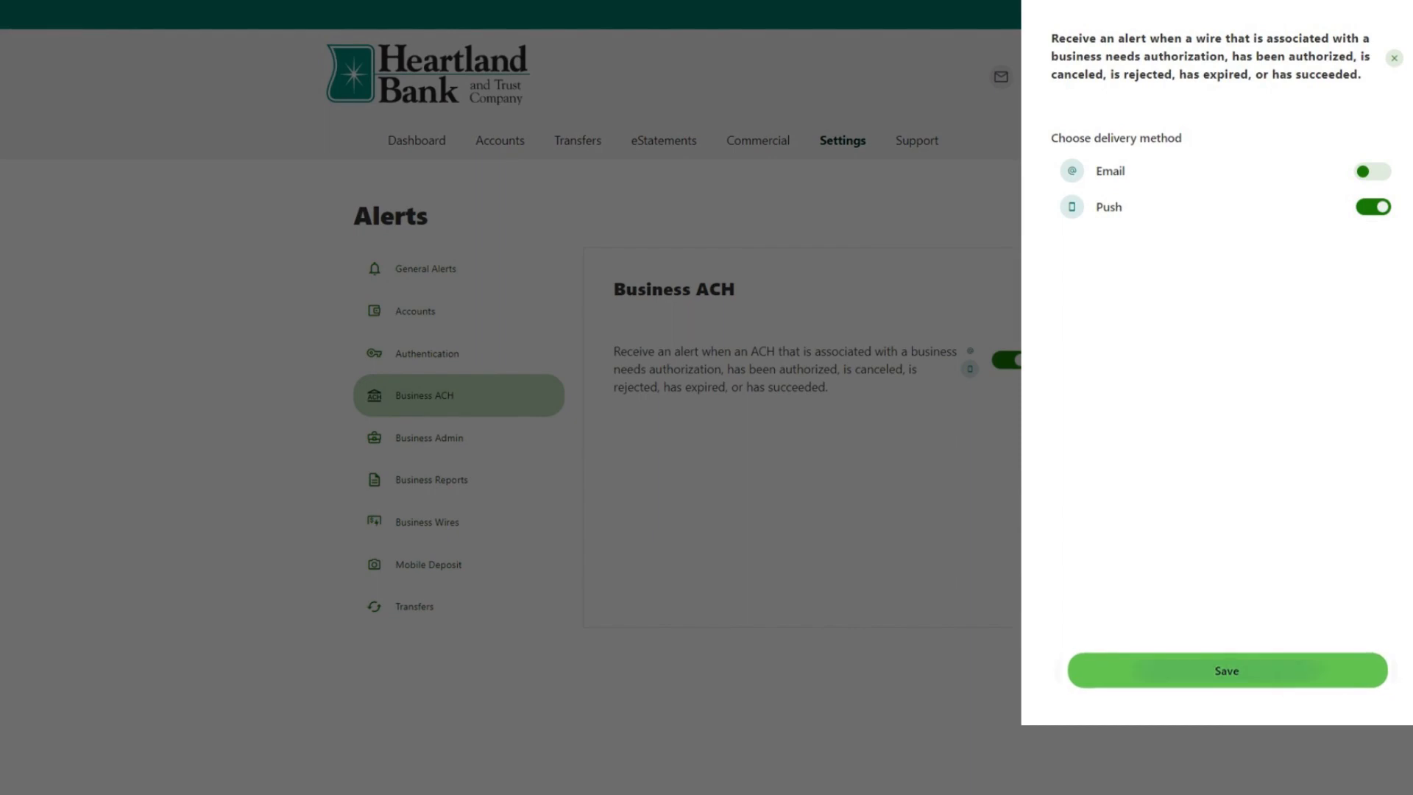